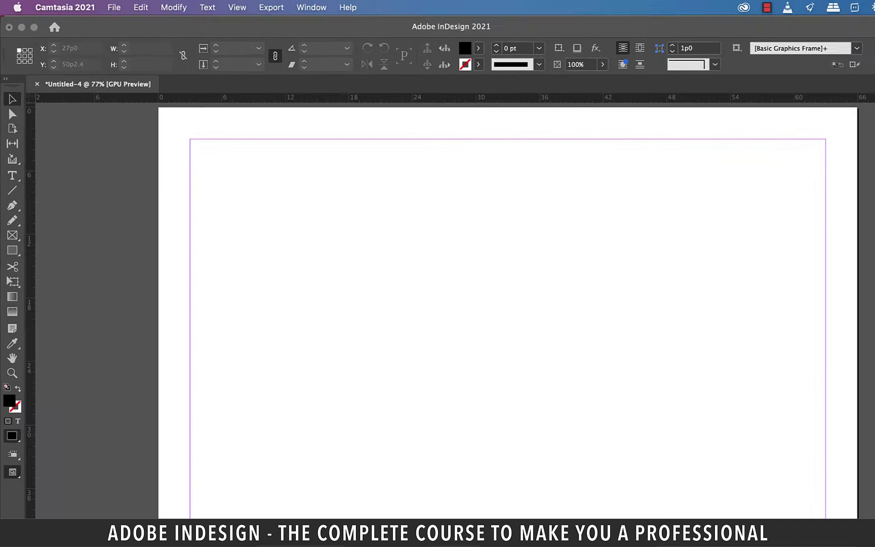
Step: Search Adobe Fonts for 'museo sans', confirm its 37 fonts are active, then return home
left_click(88, 531)
left_click(441, 169)
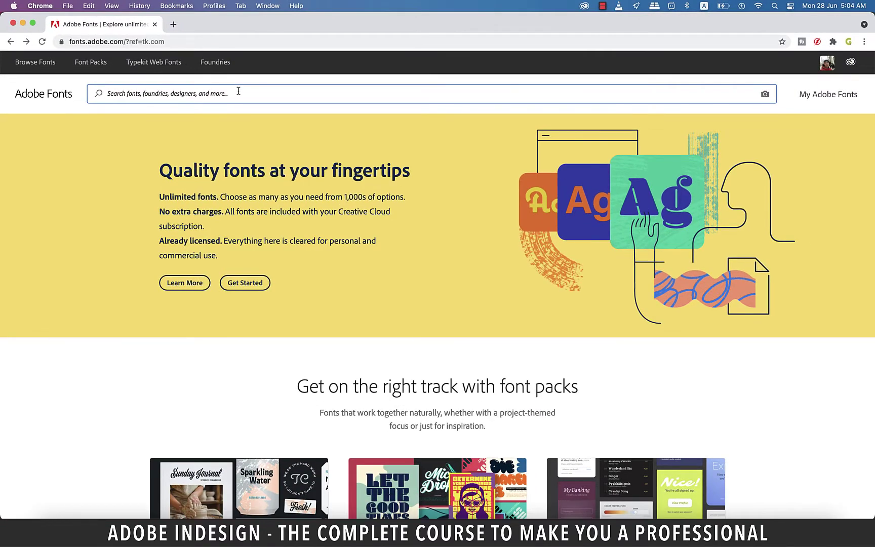
type("museo sans")
key("Return")
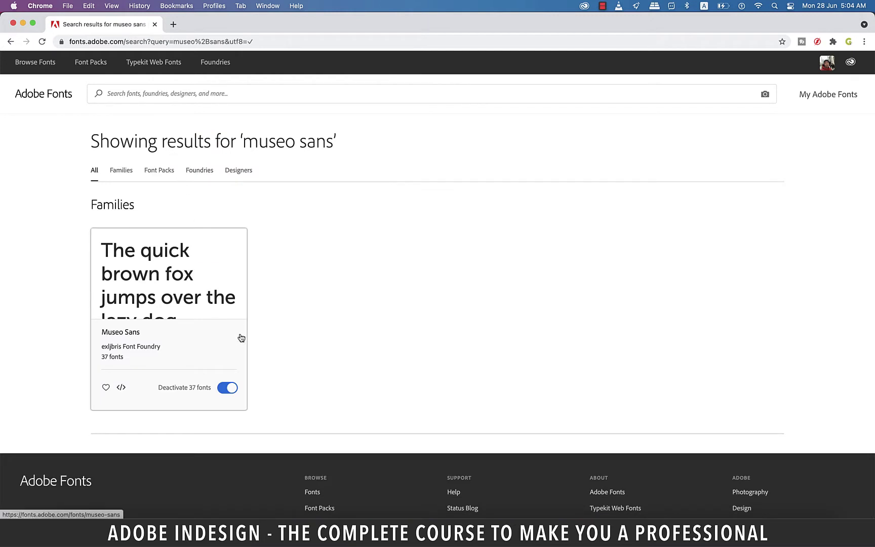
scroll(241, 337, "down", 3)
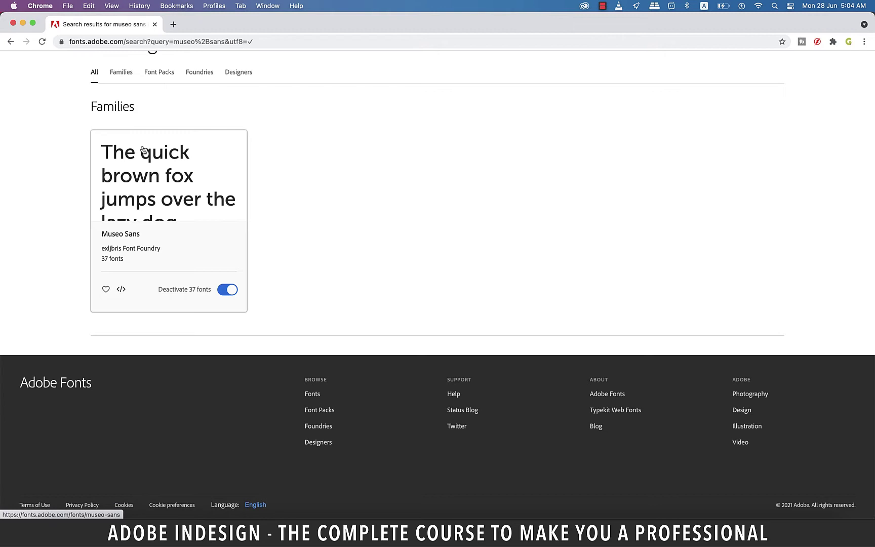
scroll(173, 179, "up", 3)
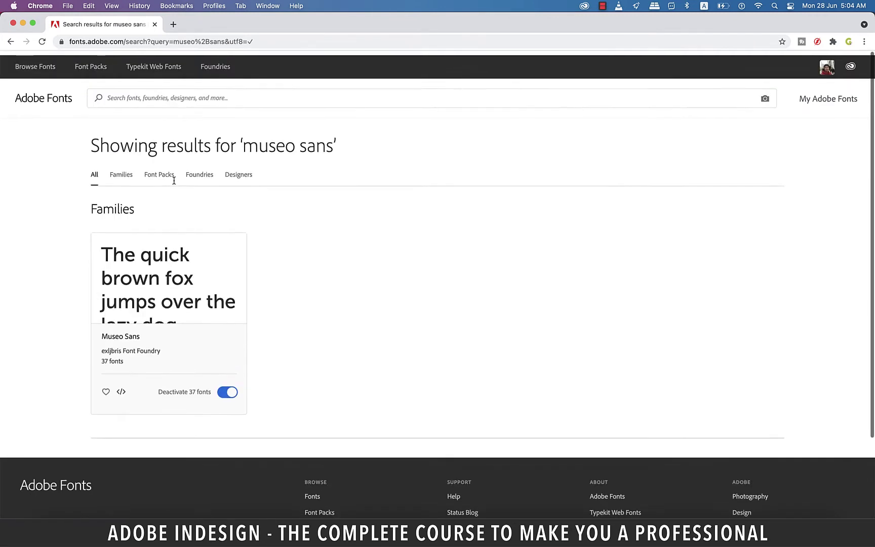
left_click(162, 97)
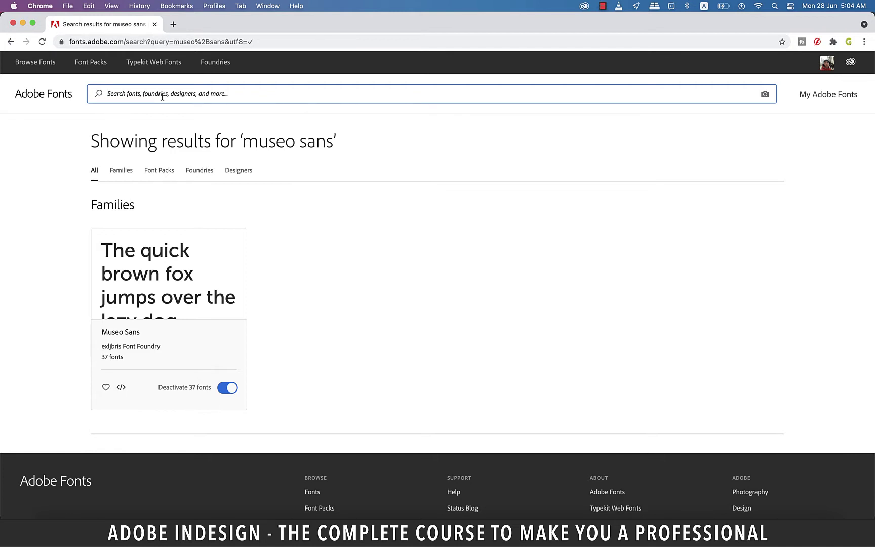
left_click(36, 63)
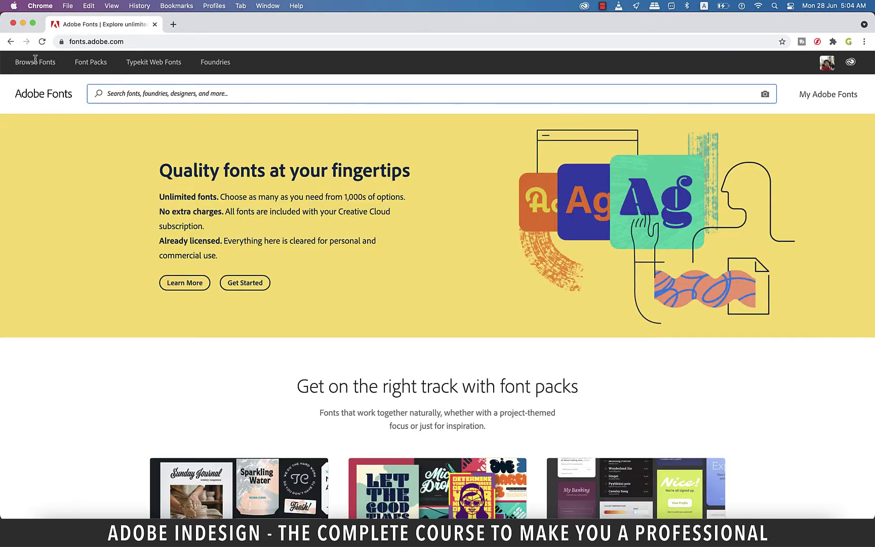
Step: Search Adobe Fonts for 'bungee' and open the Bungee family page
type("bungee")
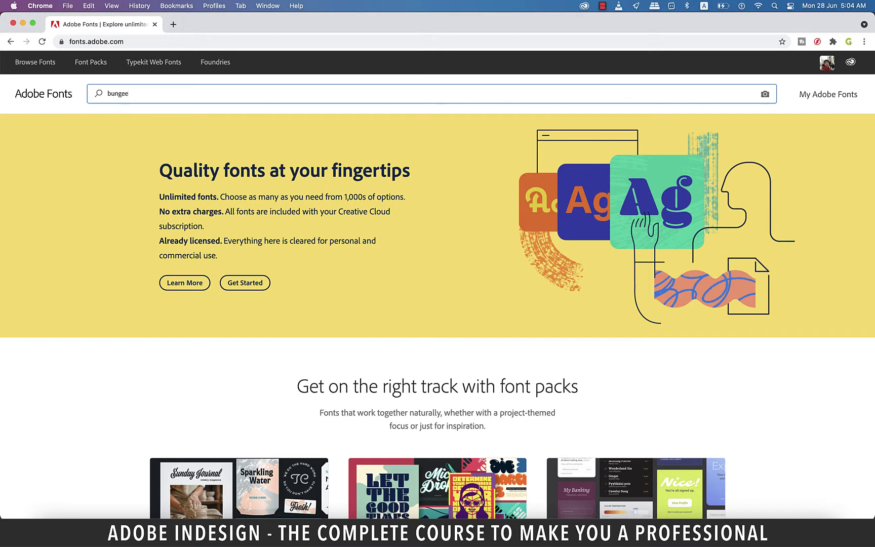
key("Return")
scroll(36, 62, "down", 2)
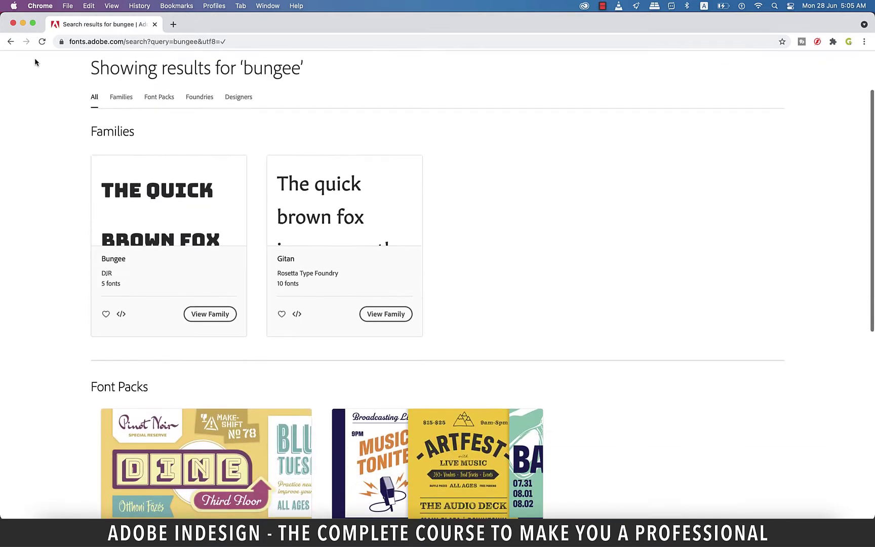
left_click(212, 313)
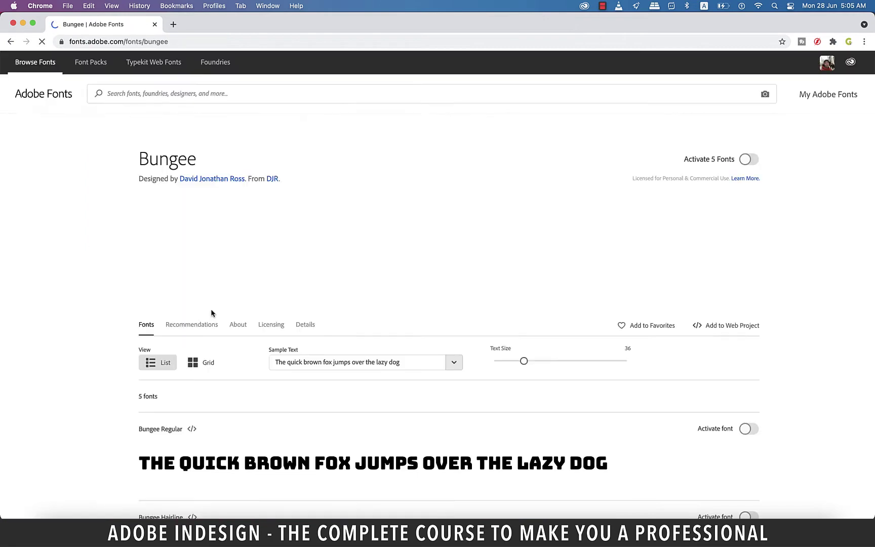
scroll(211, 313, "down", 2)
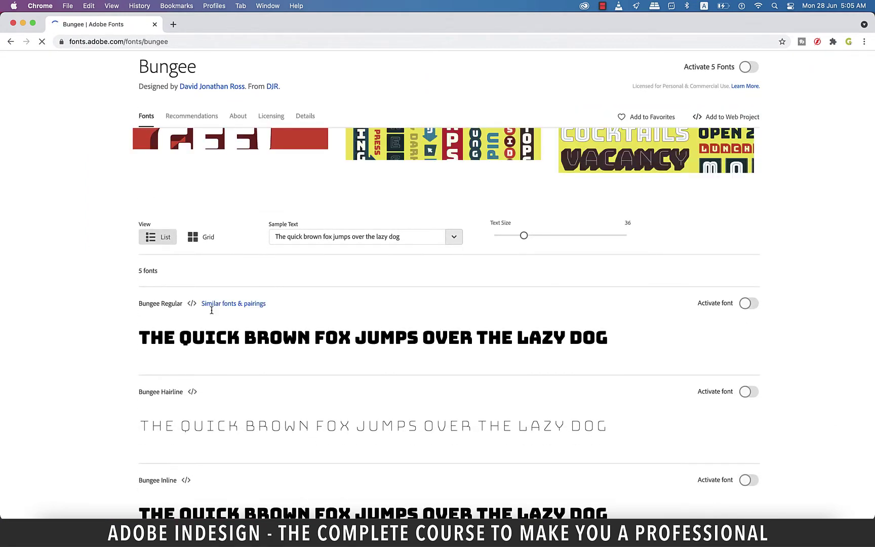
Step: Activate all five Bungee fonts with the Activate 5 Fonts toggle
triple_click(210, 308)
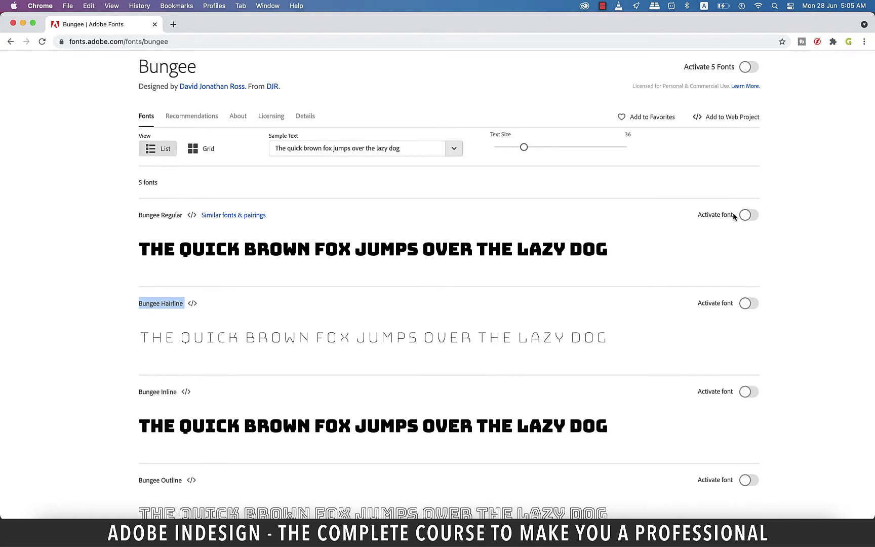
scroll(747, 320, "down", 4)
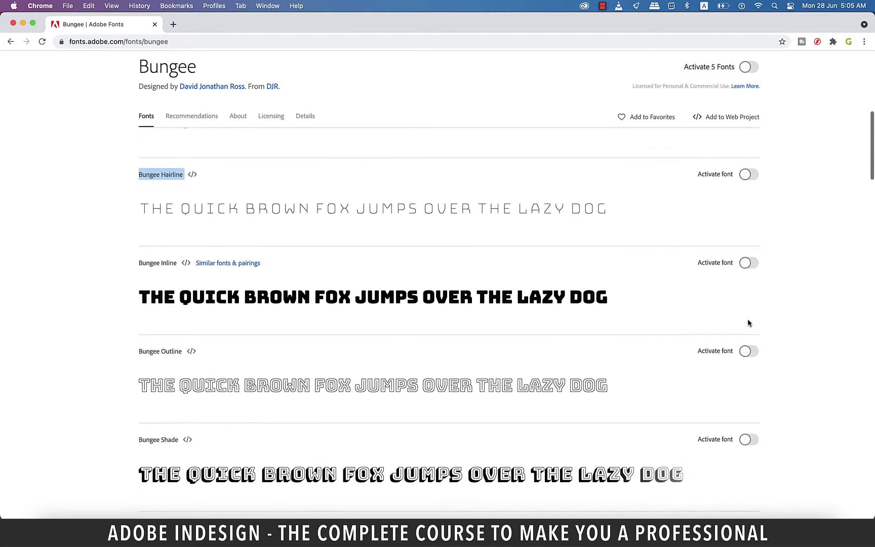
scroll(747, 318, "up", 5)
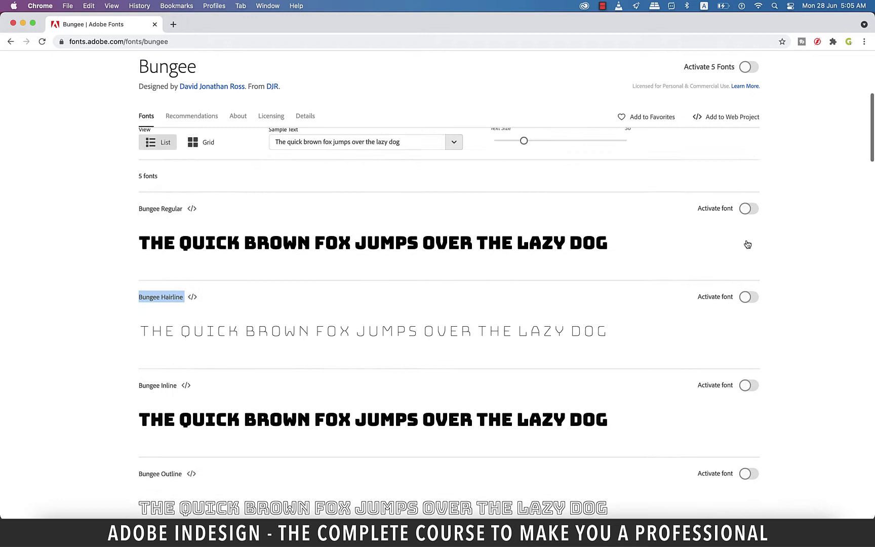
left_click(744, 75)
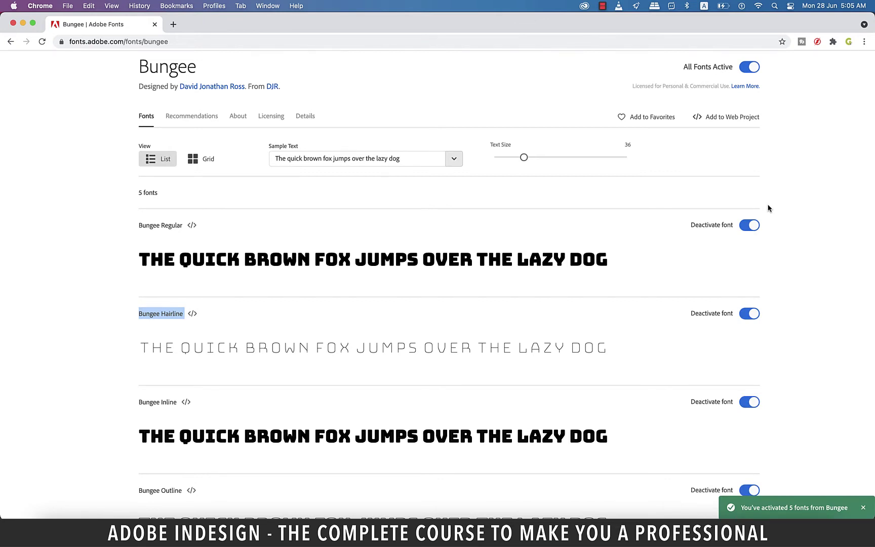
scroll(768, 208, "down", 4)
Step: Draw a text frame across the top of the page reading 'The quick brown fox jumped over the lazy dog'
key("super+Tab")
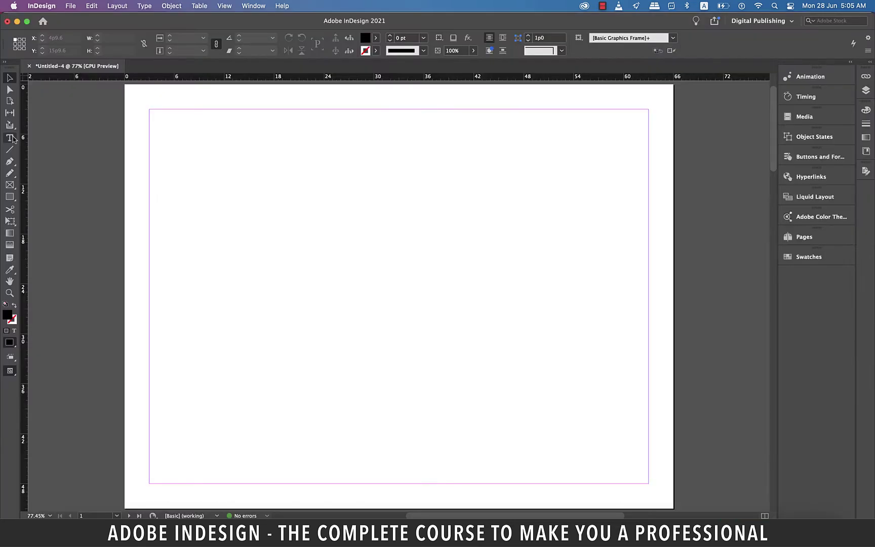
left_click(11, 138)
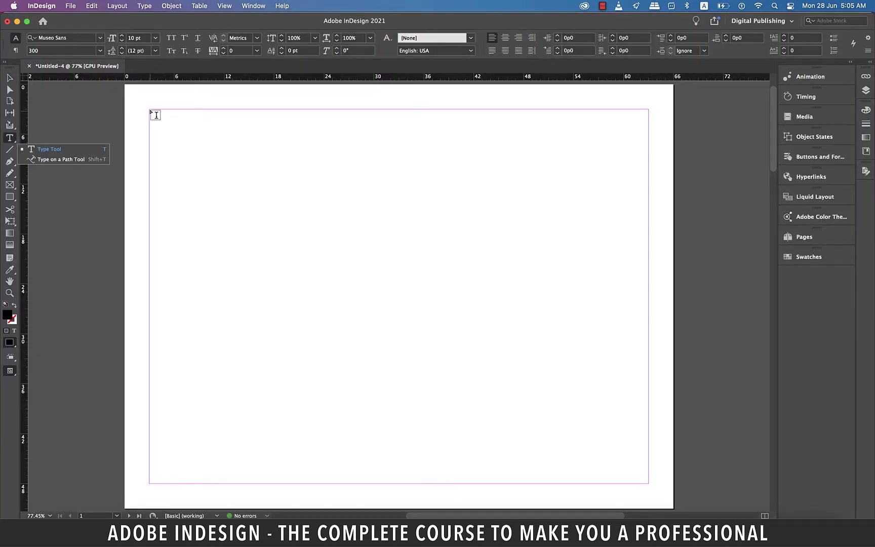
left_click_drag(157, 115, 527, 240)
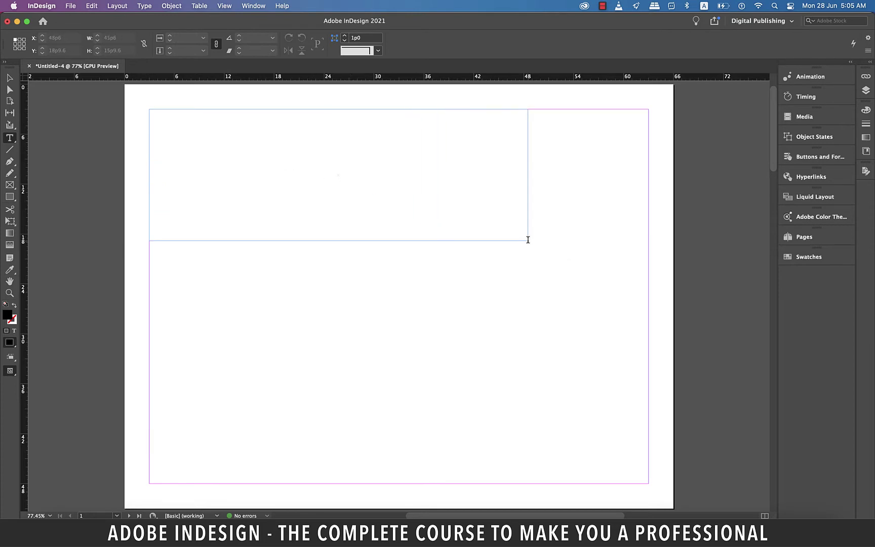
type("The quick brown fox jumped over the lazy dog")
Step: Set the whole sentence to 24 pt in Bungee Outline
key("super+a")
left_click(148, 40)
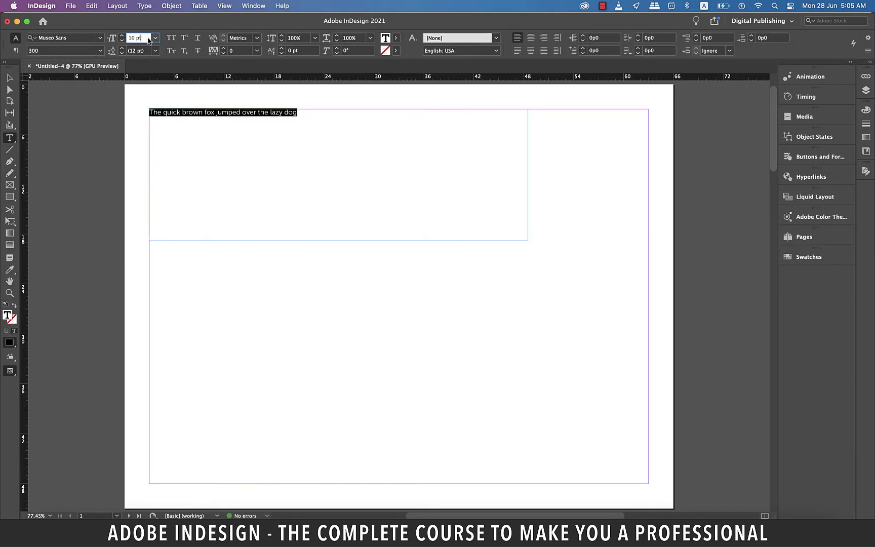
left_click(156, 38)
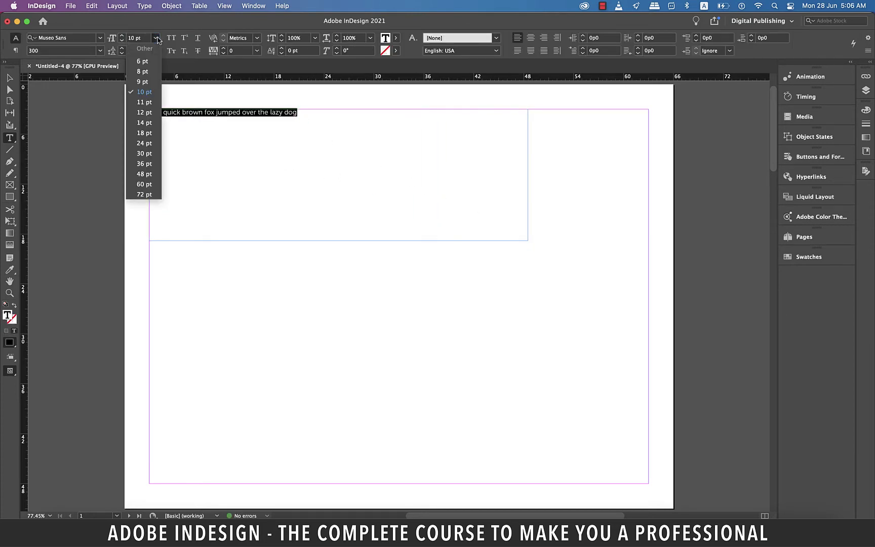
left_click(145, 143)
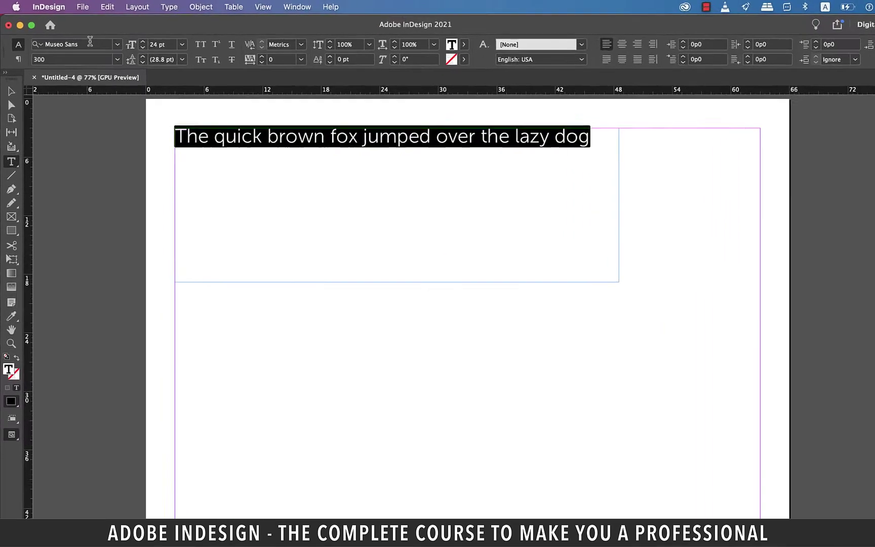
left_click(90, 42)
type("bungee")
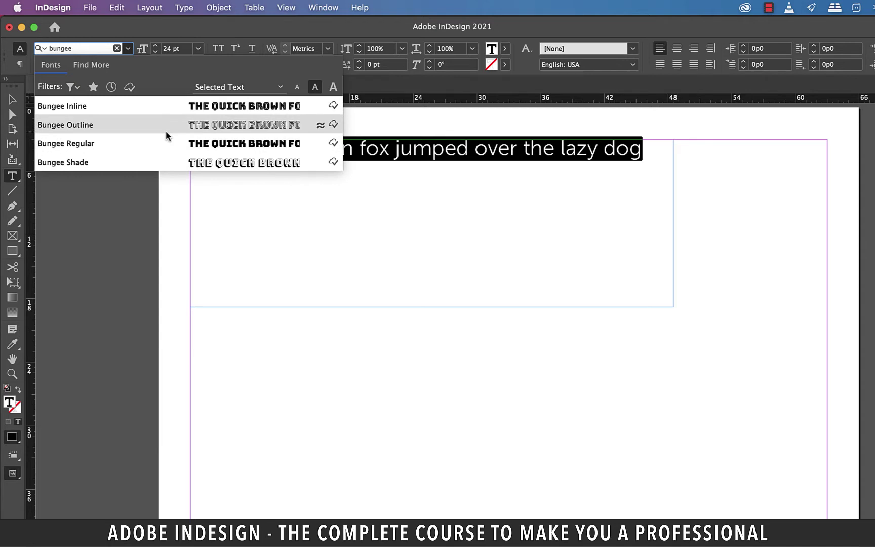
left_click(166, 131)
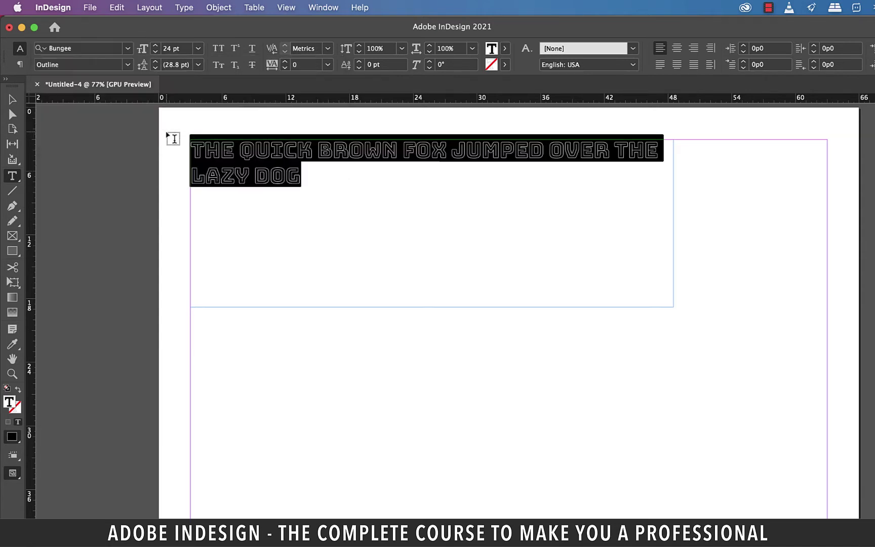
left_click(398, 238)
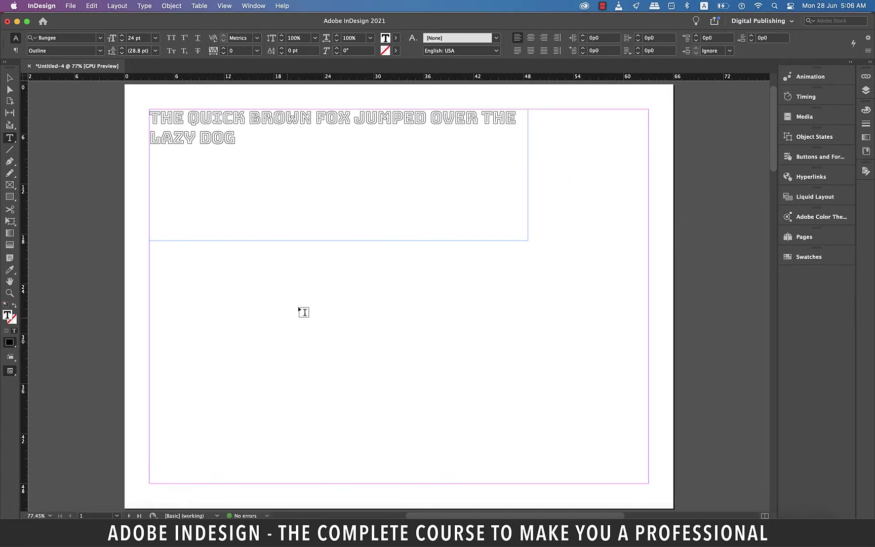
Step: Upload 8.2_Font Resources.png from the Desktop to Adobe Fonts' visual font search
key("super+Tab")
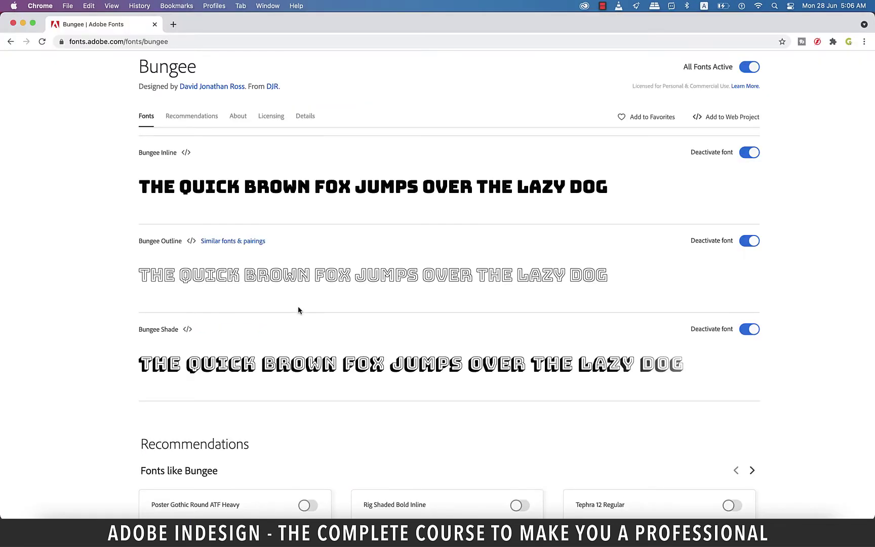
scroll(298, 310, "up", 10)
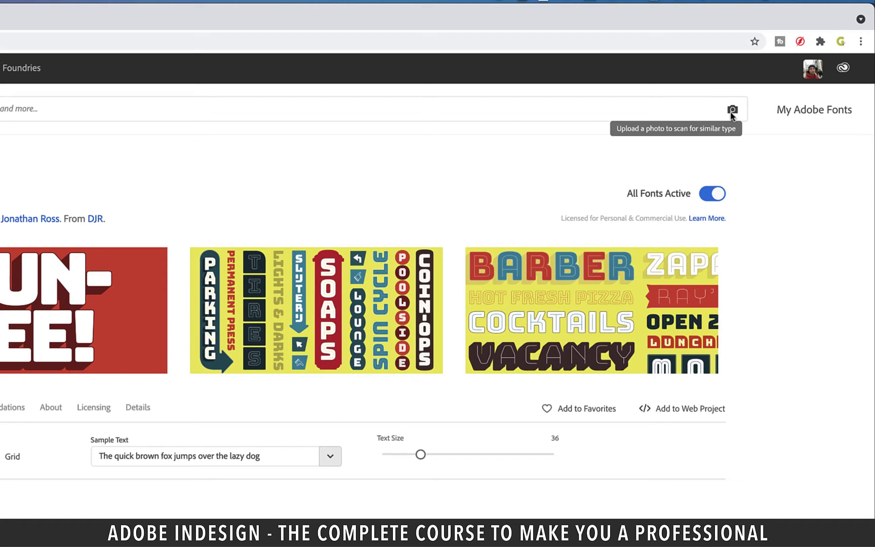
left_click(732, 109)
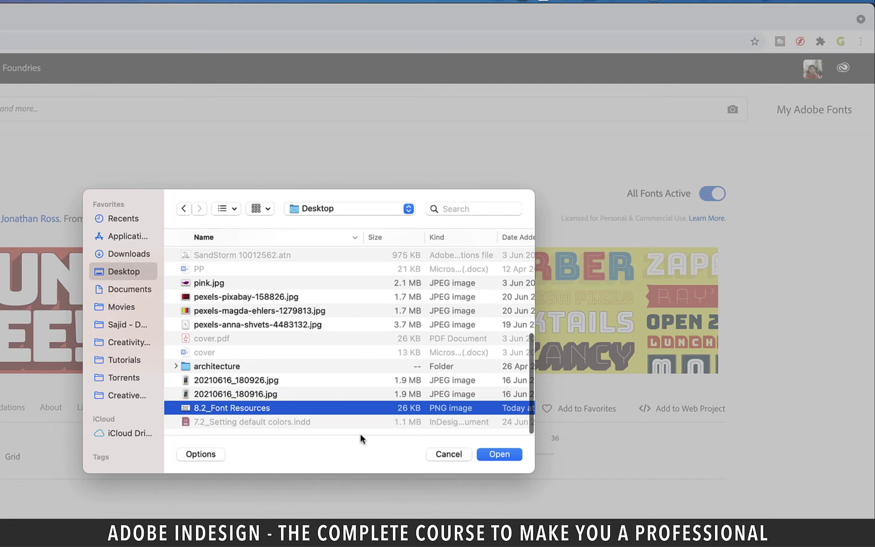
left_click(496, 454)
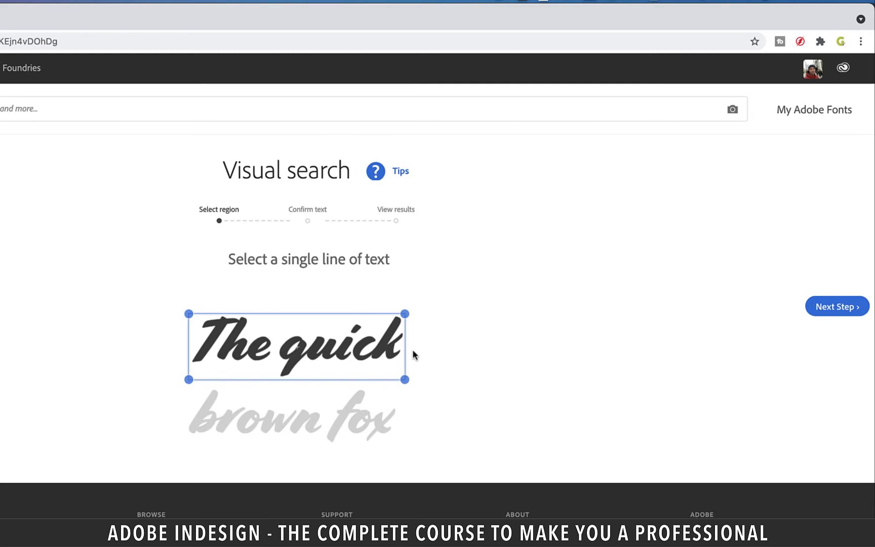
Step: Enclose 'The quick' in the region box, accept the recognised text, and view the 17 matching fonts
left_click_drag(405, 379, 430, 380)
left_click(831, 312)
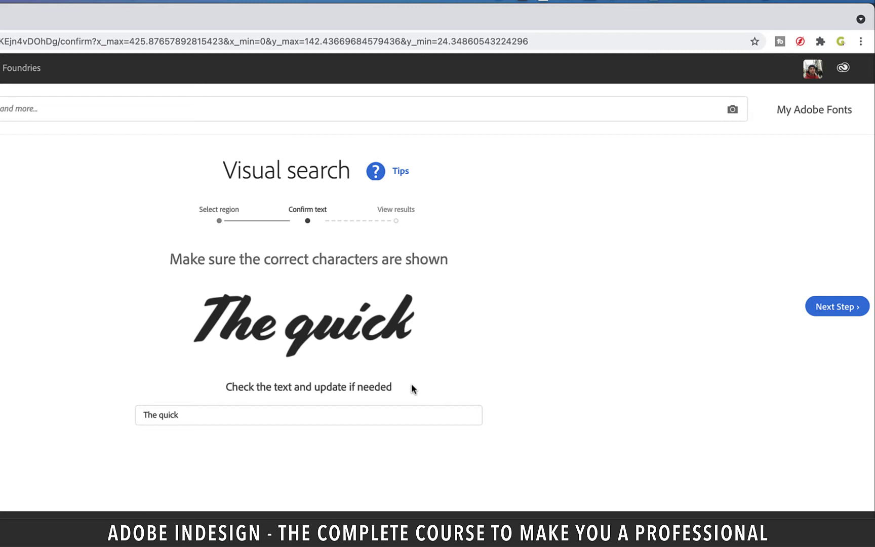
left_click(836, 306)
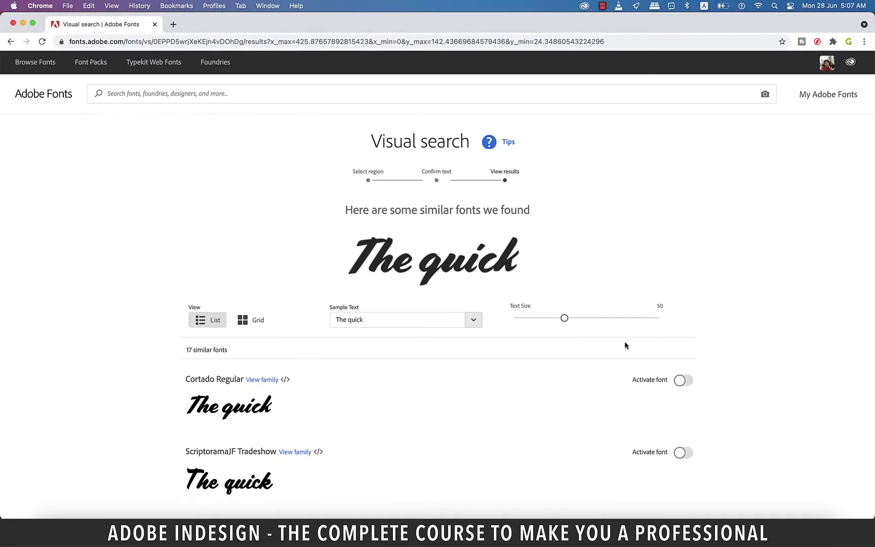
Step: Activate Cortado Regular, the top match in the visual search results
scroll(624, 345, "down", 3)
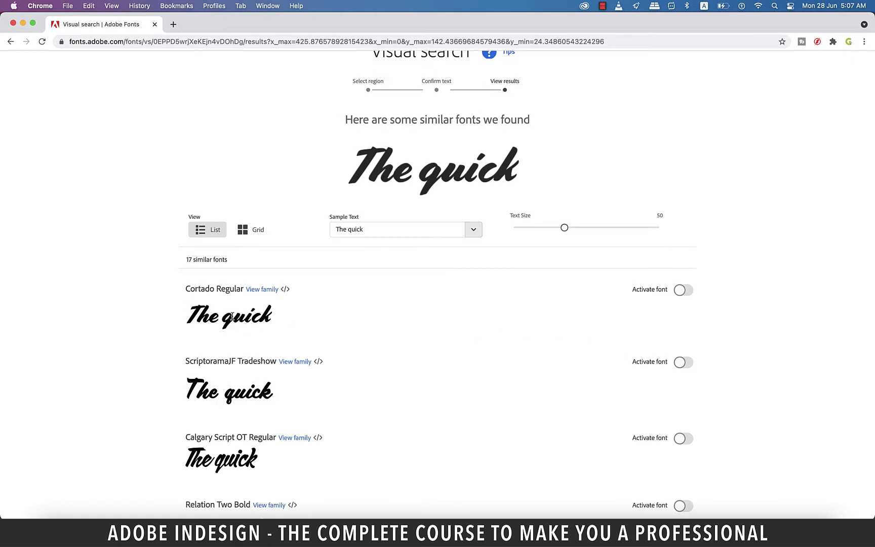
left_click_drag(241, 289, 276, 319)
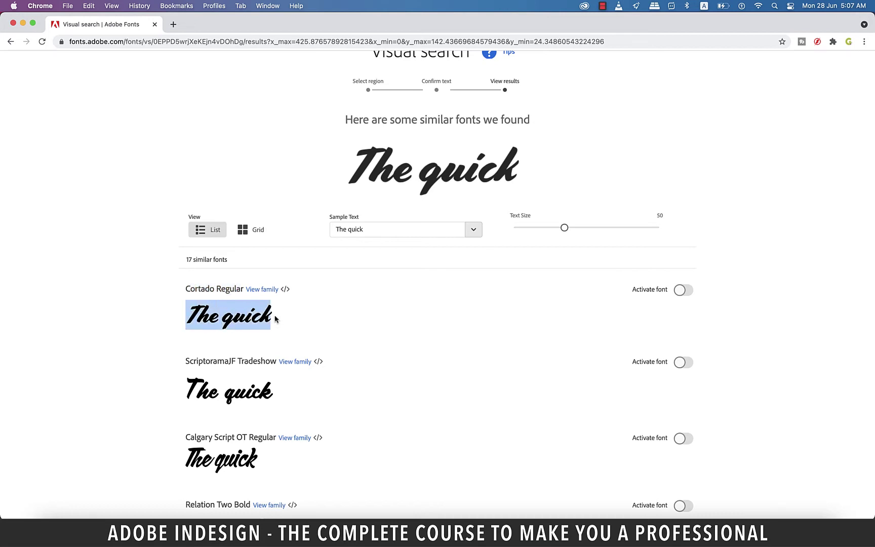
left_click(459, 176)
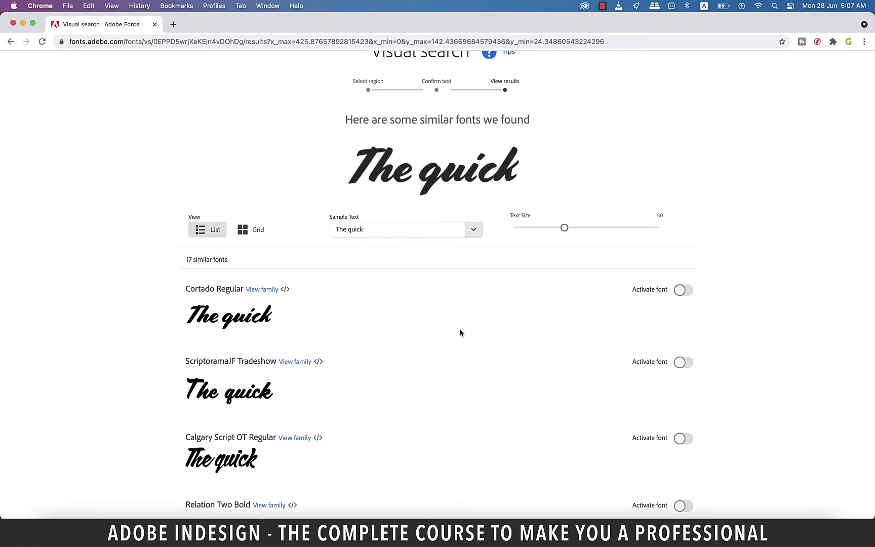
scroll(460, 332, "up", 2)
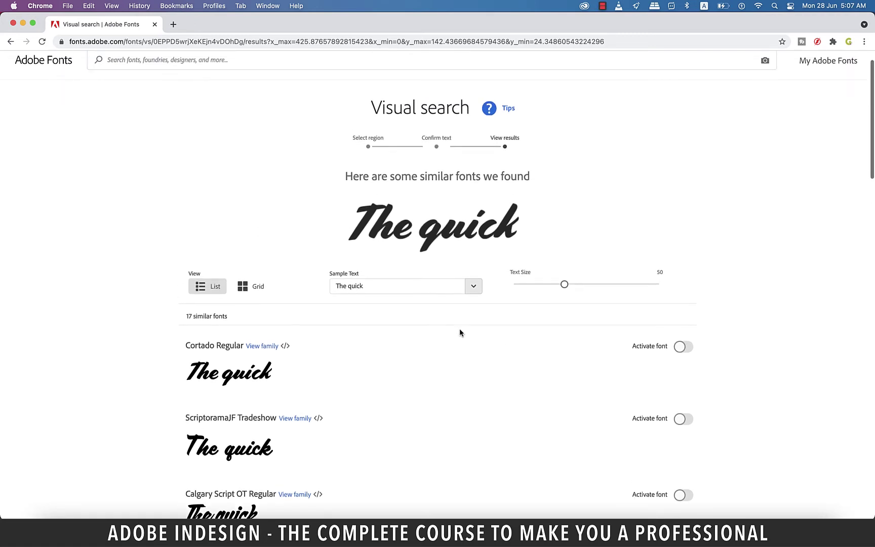
left_click(676, 348)
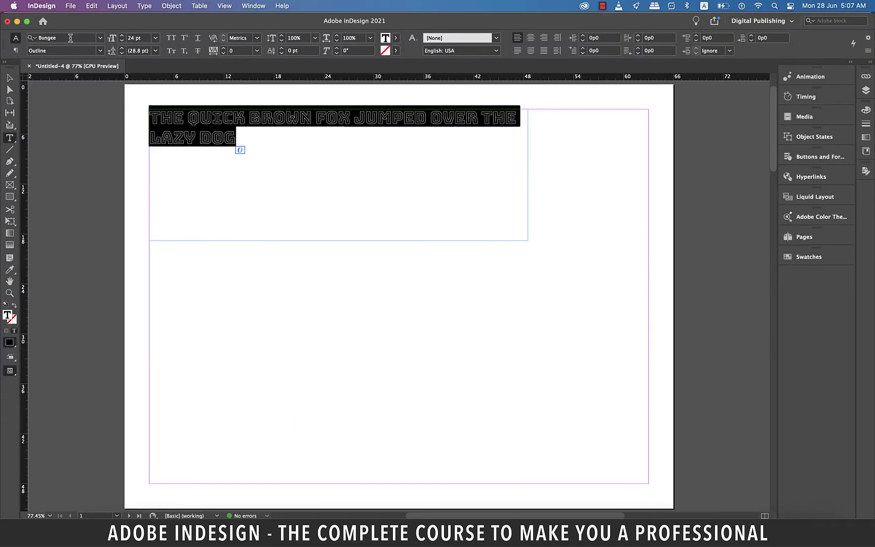
Step: Change the fox sentence's font from Bungee Outline to Cortado Regular
left_click(71, 38)
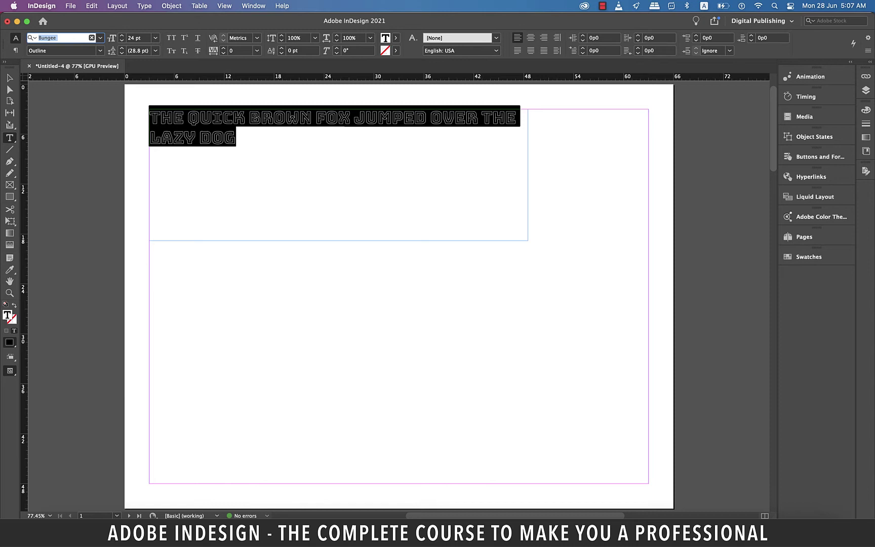
type("Cortado")
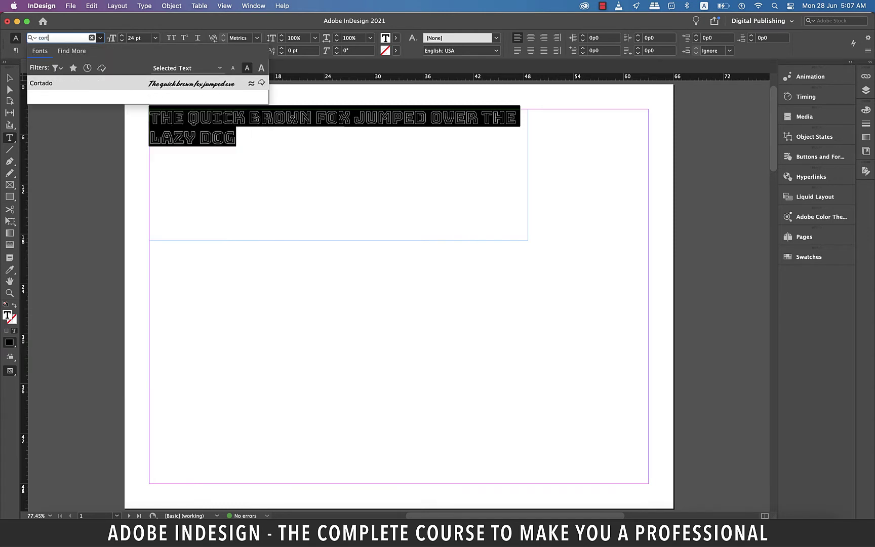
left_click(155, 84)
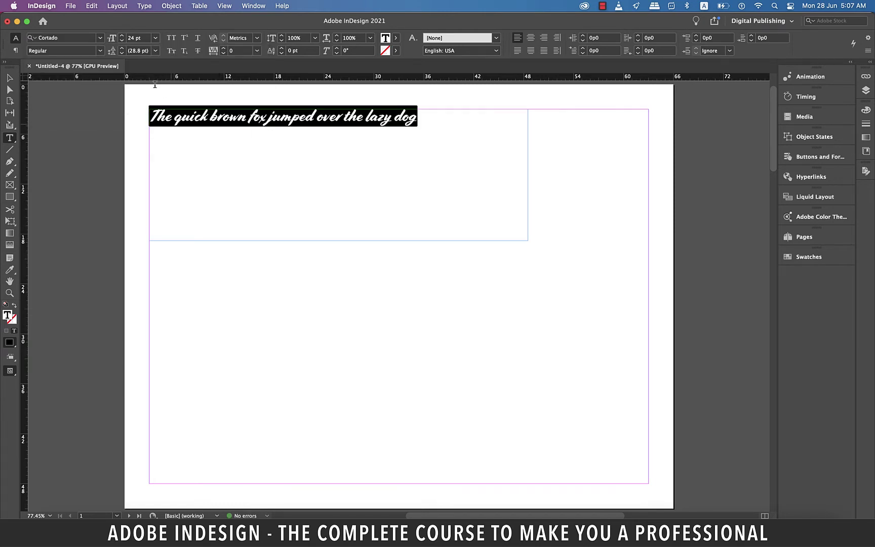
left_click(294, 187)
left_click(367, 119)
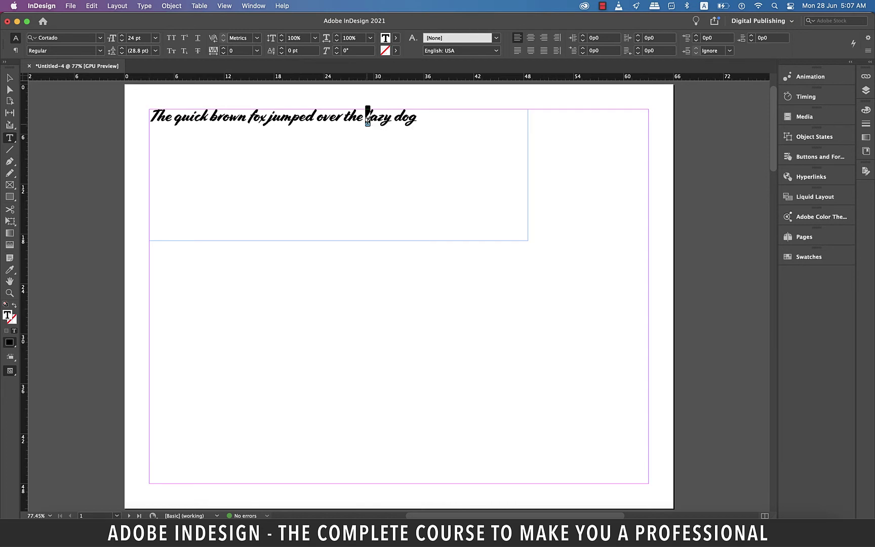
left_click(349, 186)
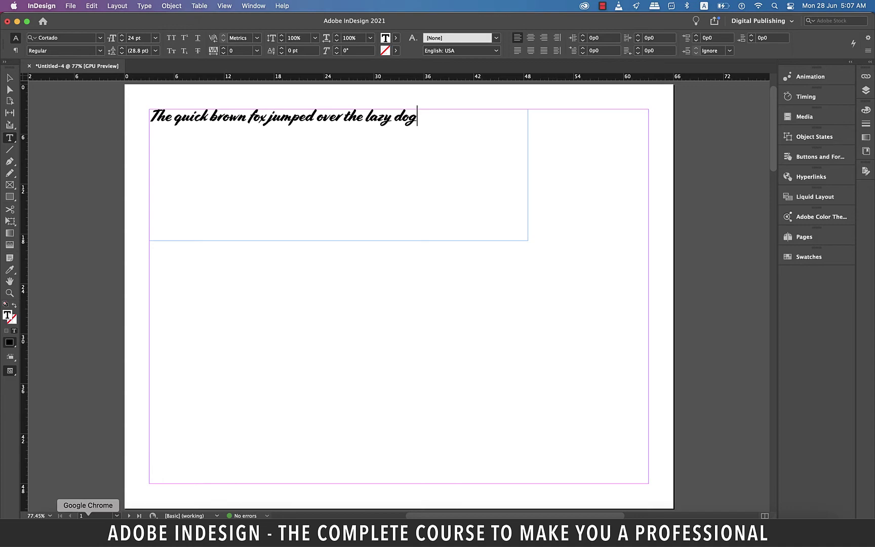
left_click(88, 529)
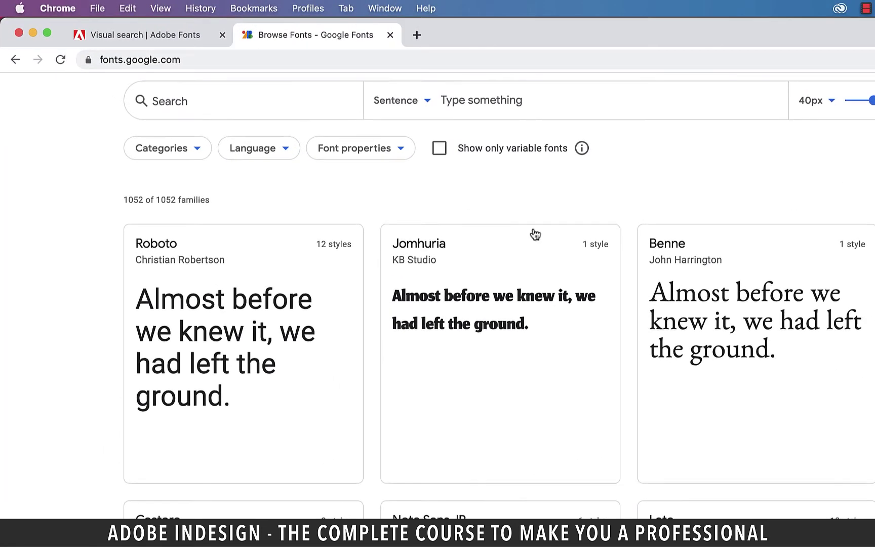
Step: Search Google Fonts for 'ralew' and open the Raleway family page
scroll(532, 227, "up", 2)
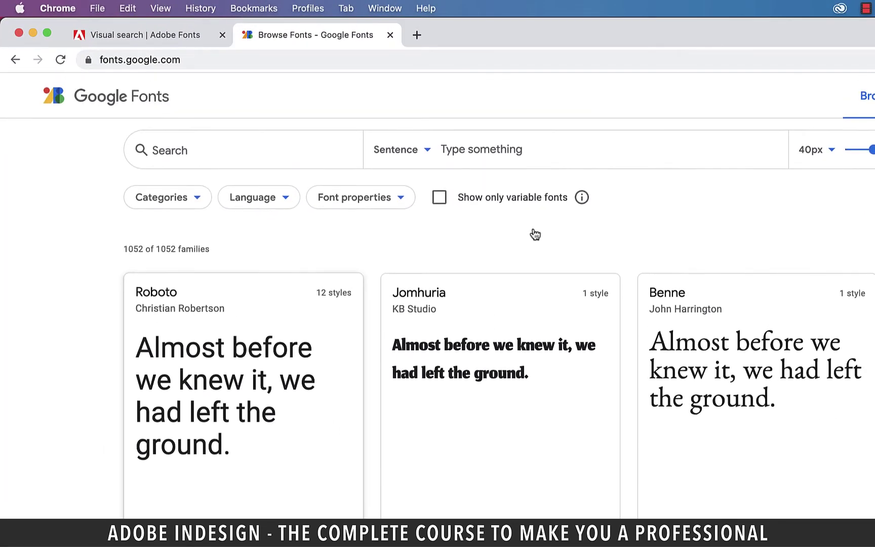
left_click(478, 149)
left_click(253, 144)
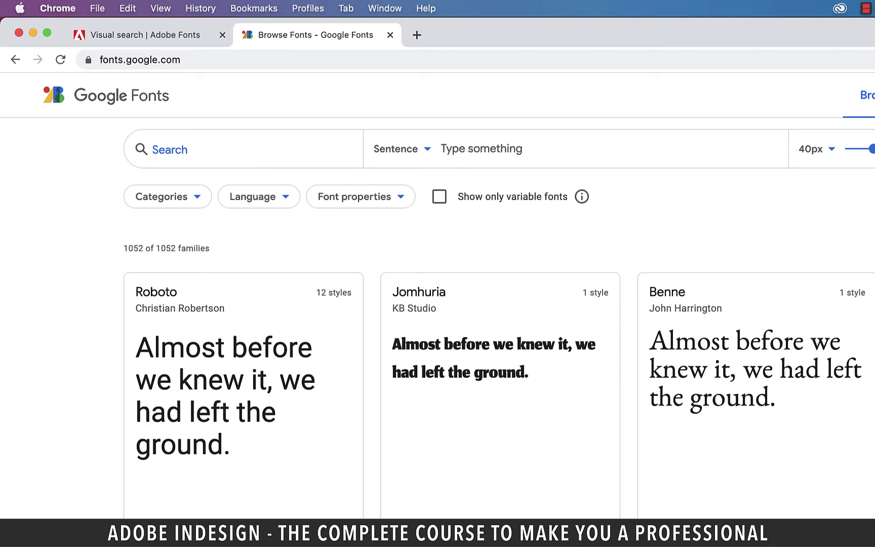
type("ralew")
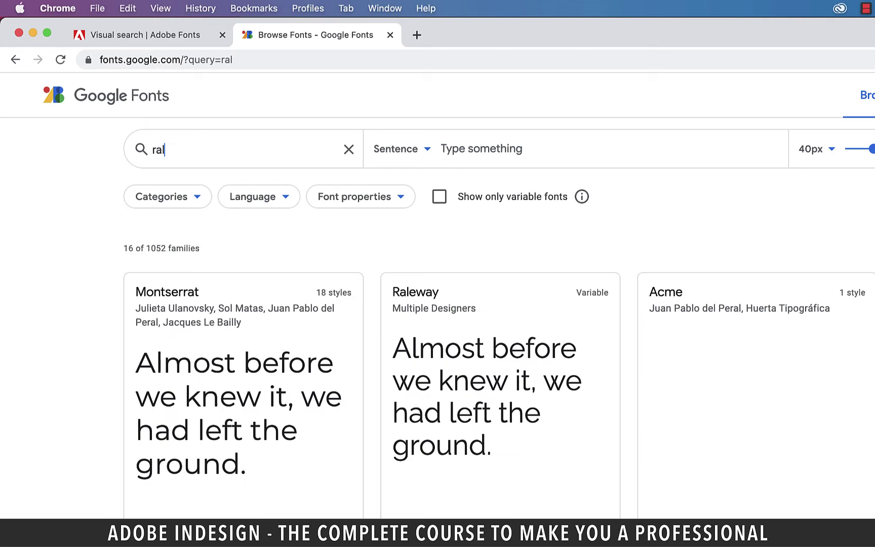
left_click(214, 340)
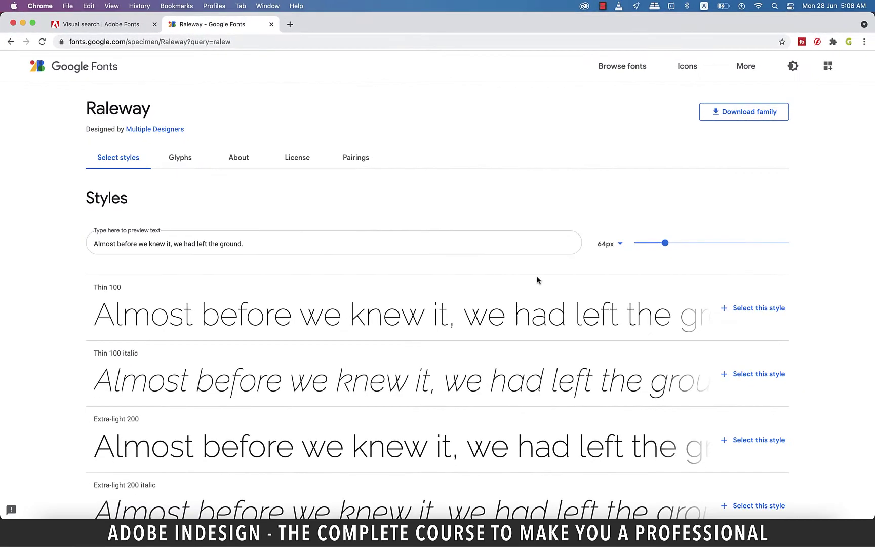
Step: Set the Raleway style previews to 40px
scroll(537, 279, "down", 1)
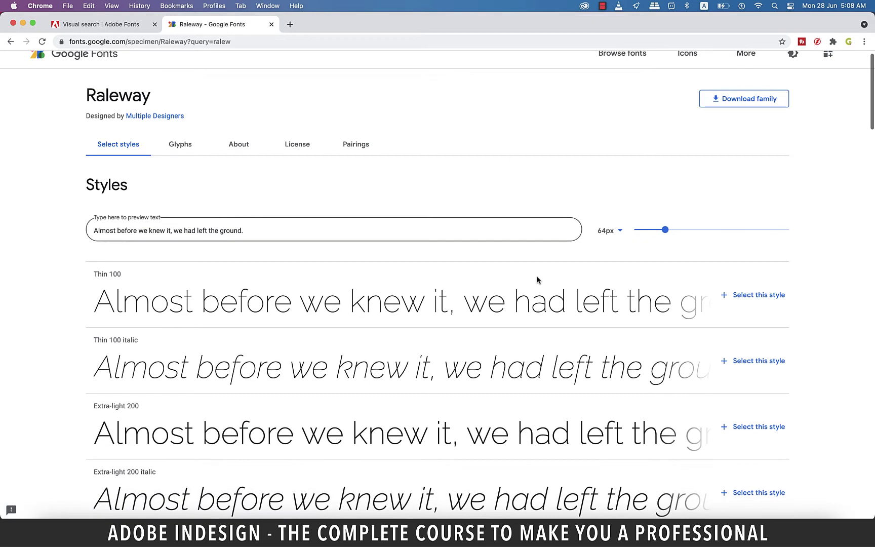
left_click(248, 231)
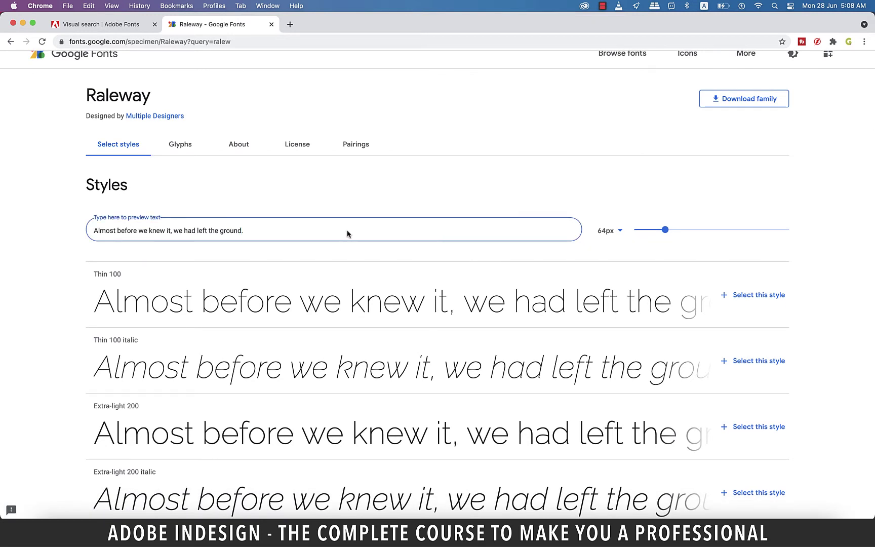
left_click_drag(666, 231, 693, 234)
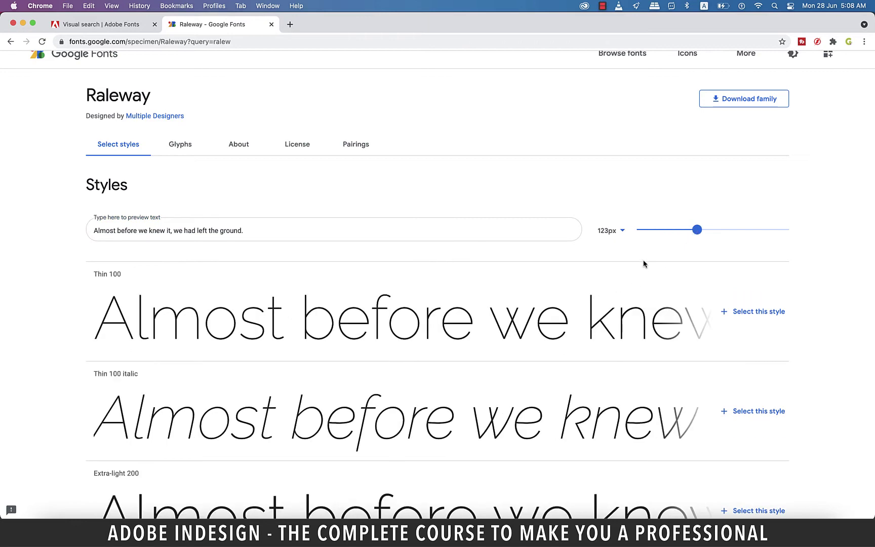
left_click(653, 230)
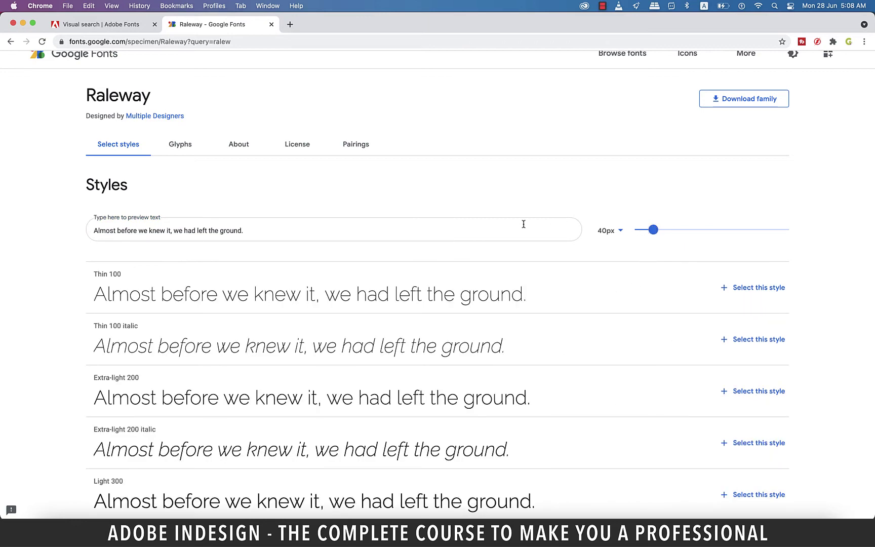
scroll(355, 218, "down", 4)
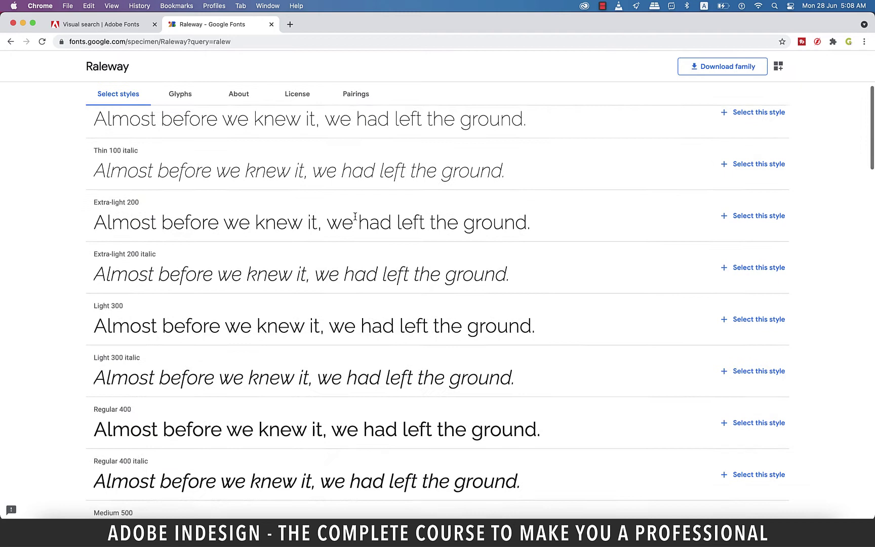
scroll(356, 220, "up", 4)
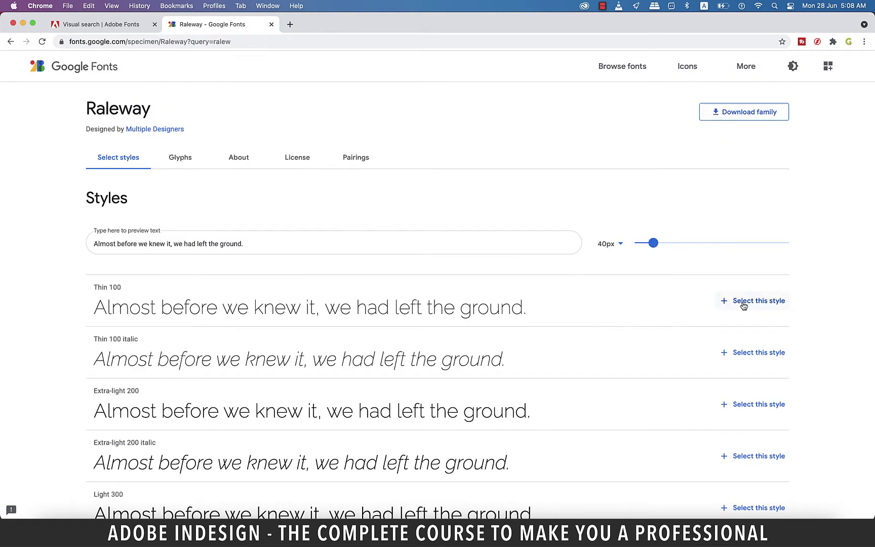
scroll(743, 305, "down", 5)
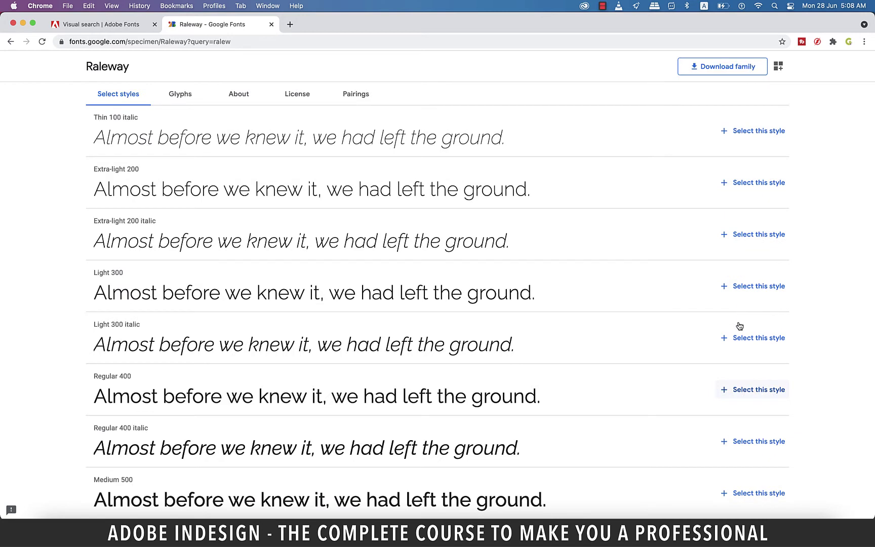
Step: Select Raleway Regular 400, download the family, and open Raleway.zip
left_click(724, 390)
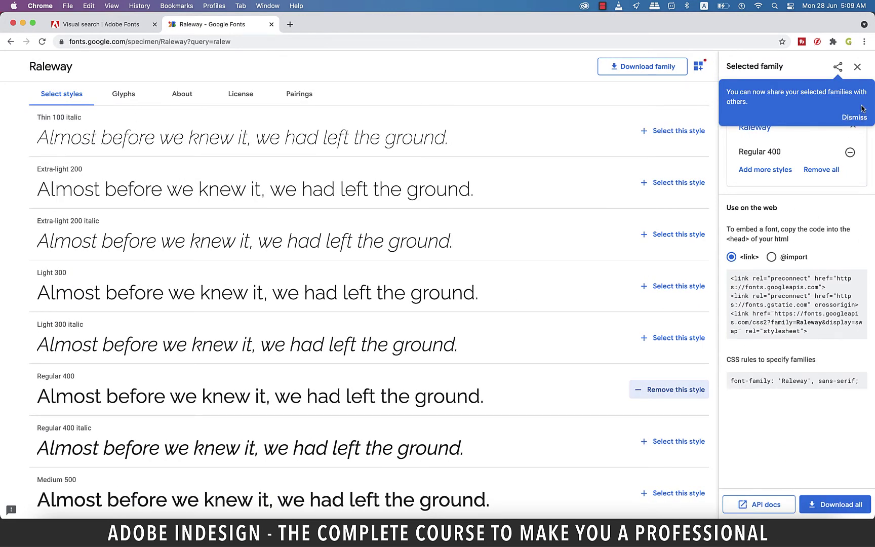
left_click(847, 119)
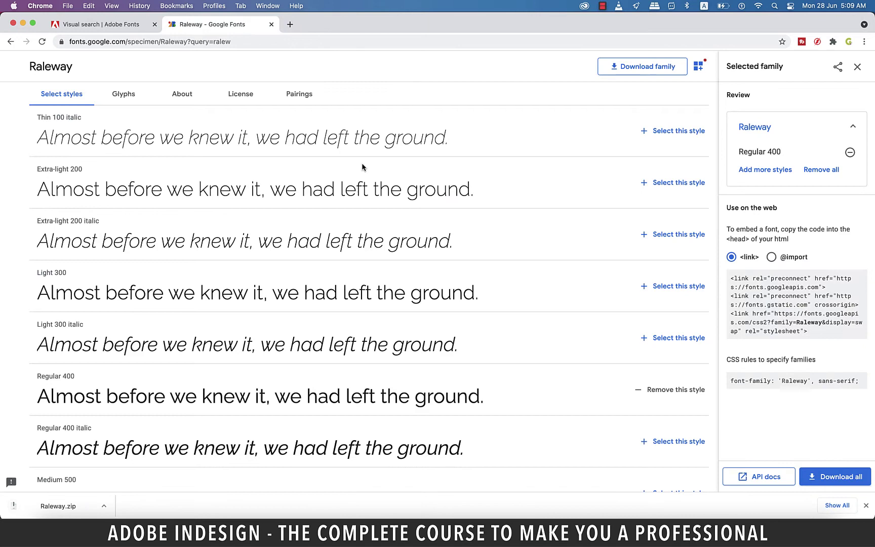
left_click(62, 506)
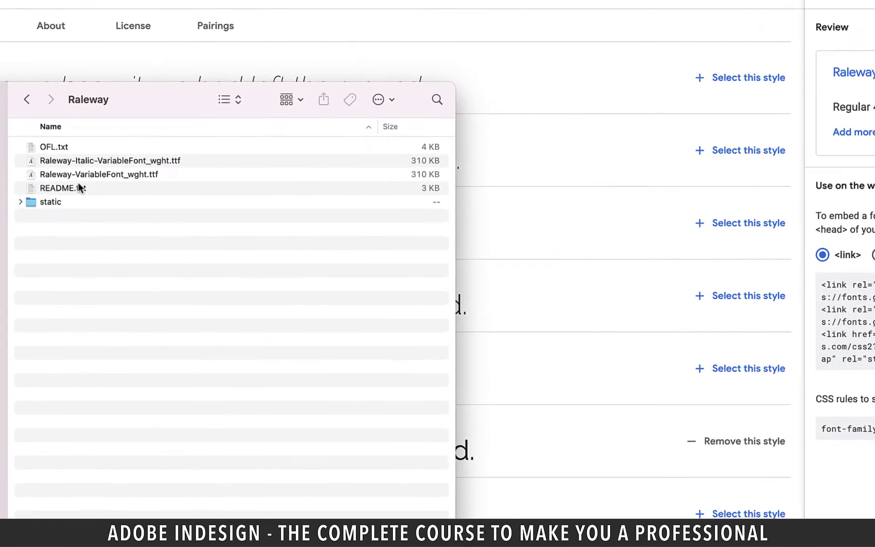
Step: Preview the Raleway Italic variable font in Font Book and install it
left_click(210, 191)
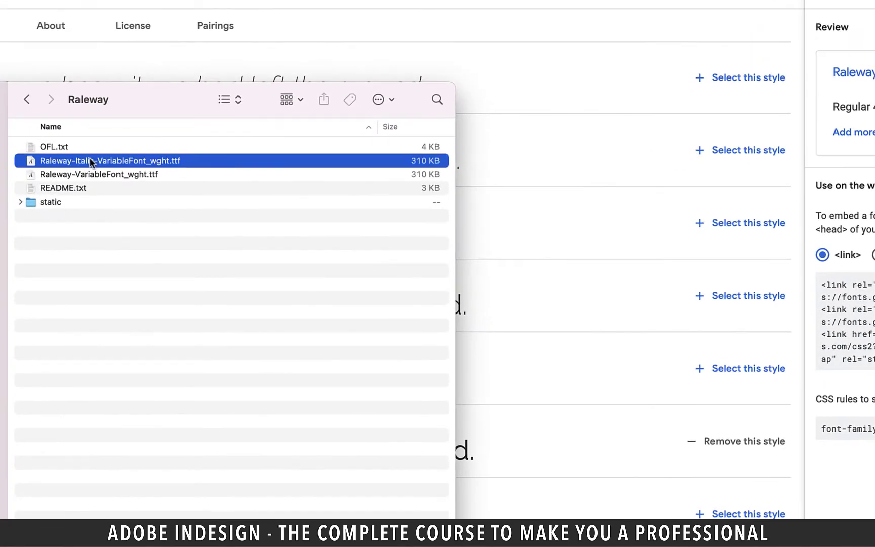
left_click(149, 173)
left_click(146, 161)
double_click(146, 162)
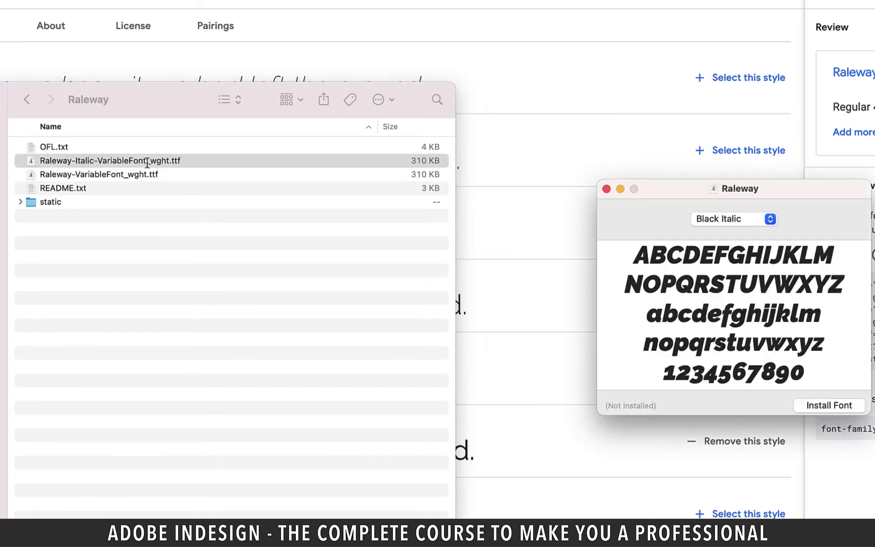
left_click(814, 405)
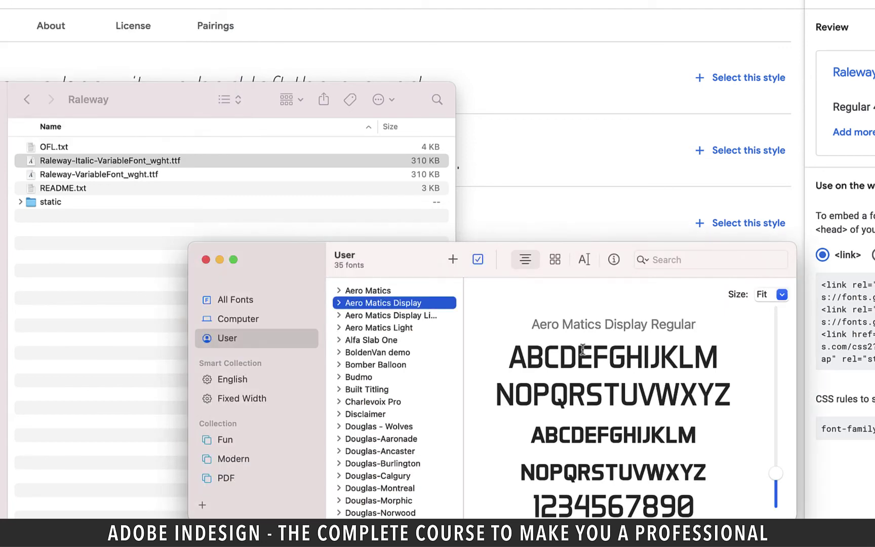
Step: Preview the upright Raleway variable font and install it
left_click(83, 174)
double_click(82, 174)
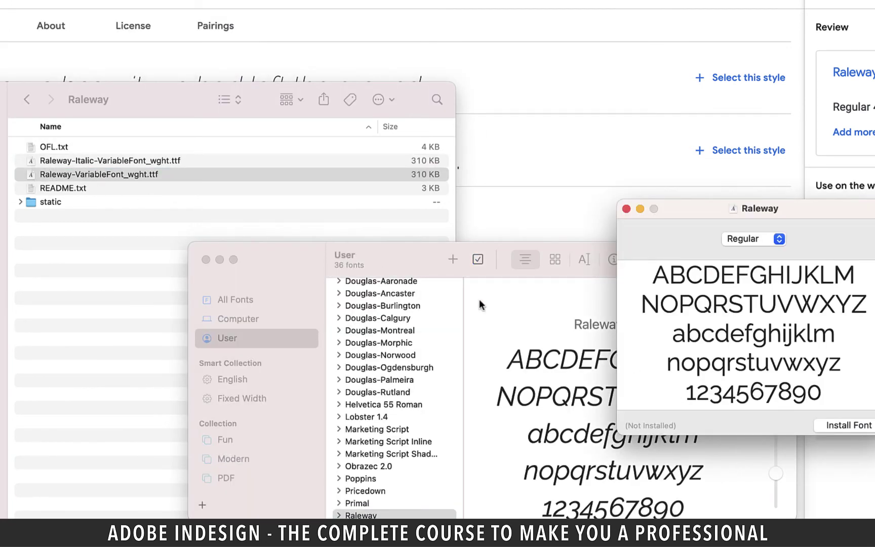
left_click(845, 425)
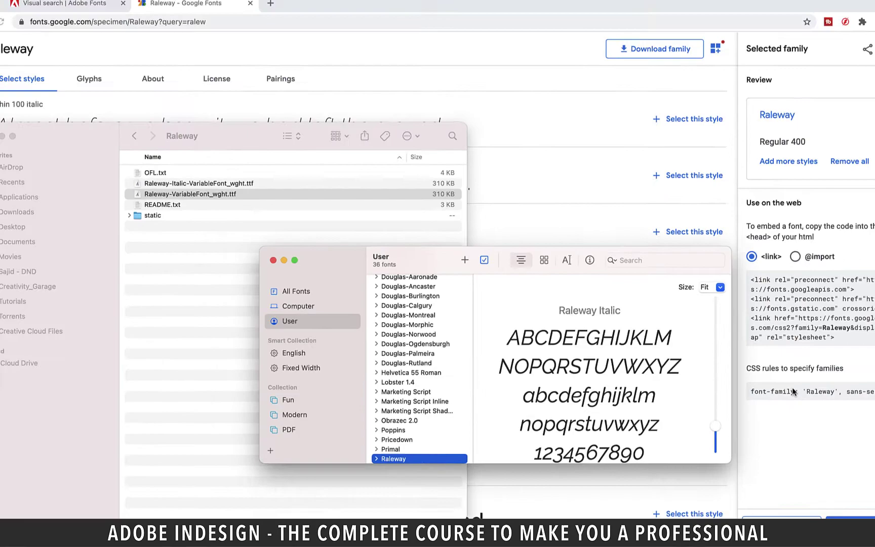
Step: Open Raleway's README.txt in TextEdit and highlight the License sentence allowing free use but not resale
double_click(166, 205)
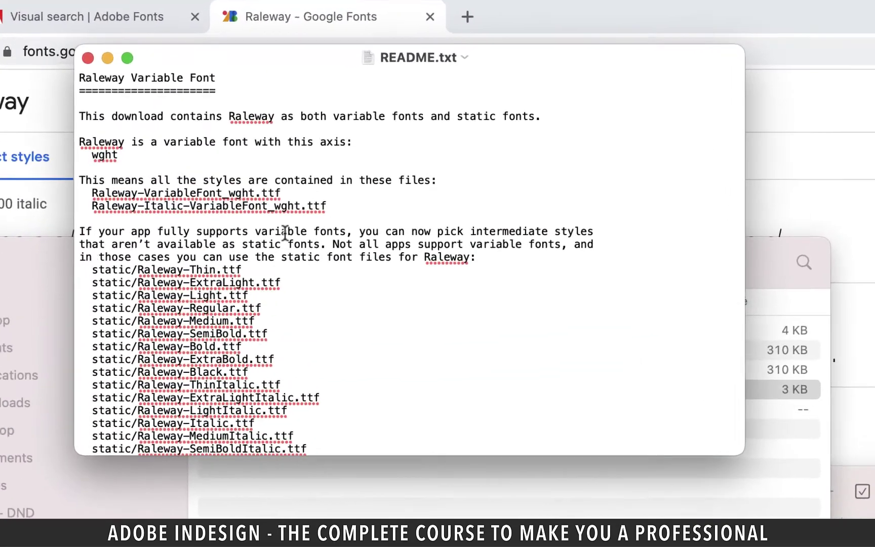
scroll(200, 133, "down", 15)
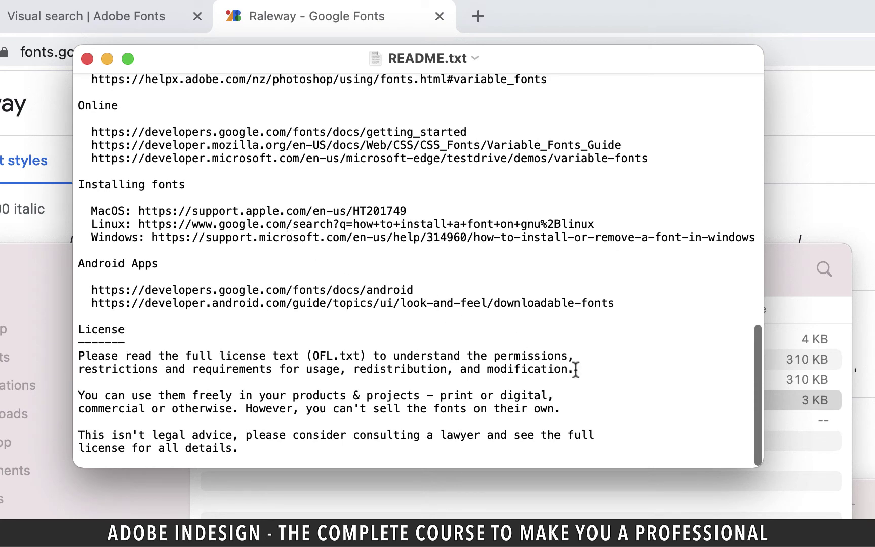
scroll(218, 408, "down", 2)
left_click_drag(561, 408, 512, 397)
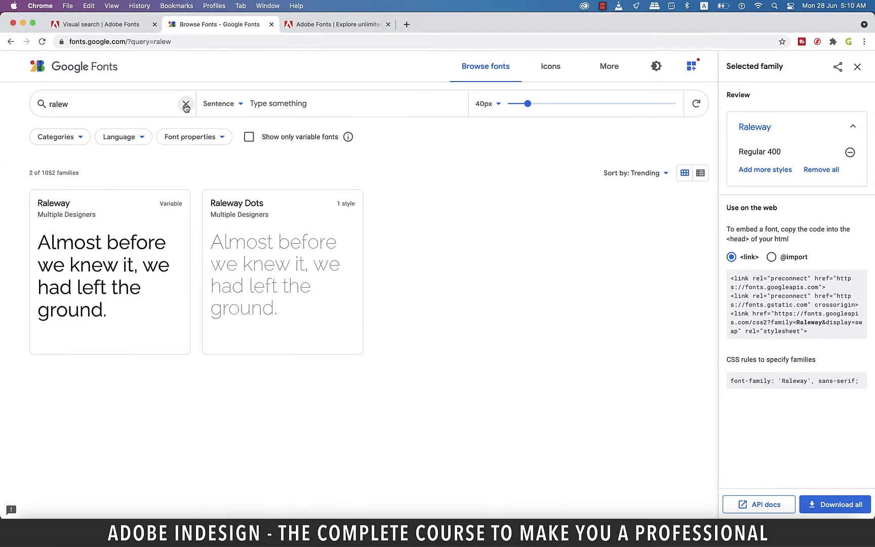
Step: Clear the font search and uncheck Sans Serif, Display, Handwriting and Monospace, leaving only Serif
left_click(185, 102)
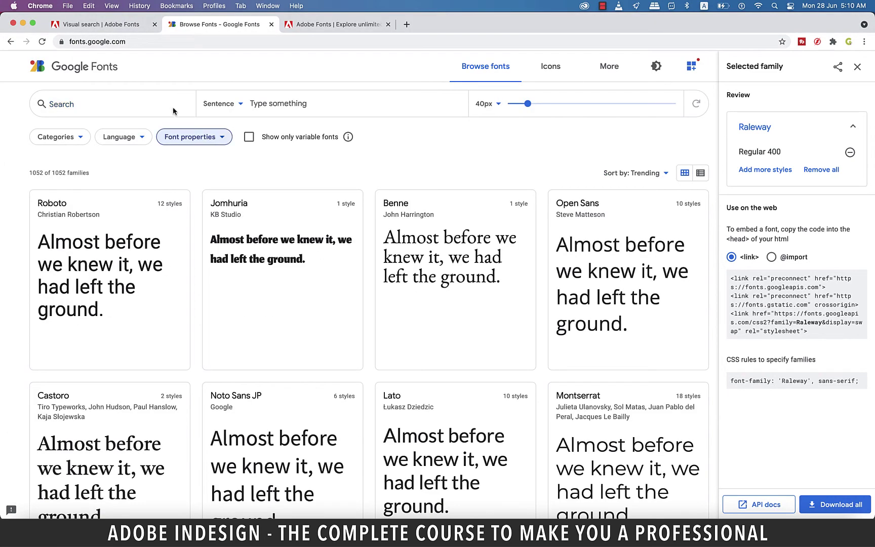
left_click(77, 139)
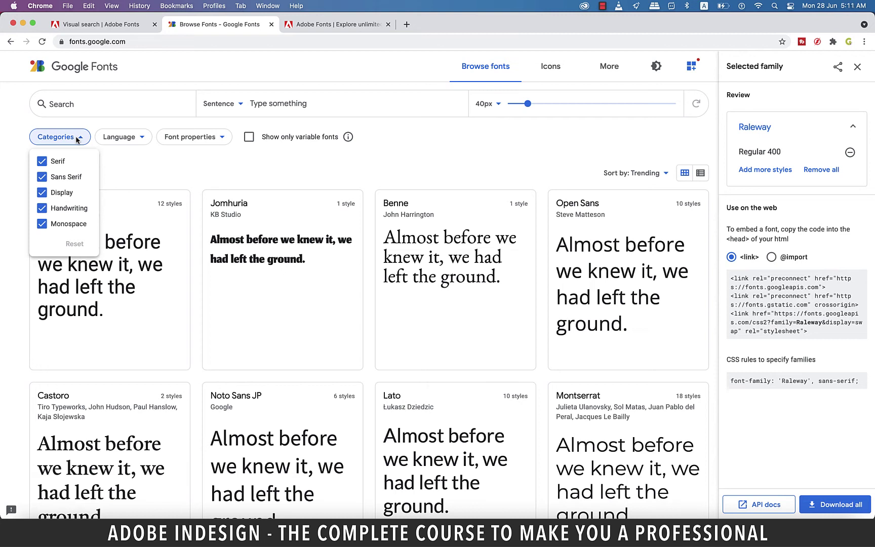
left_click(42, 177)
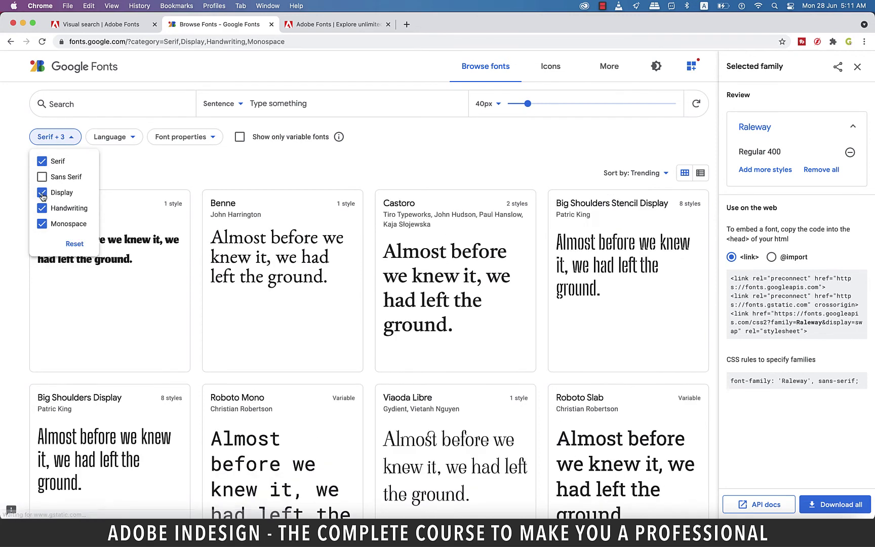
left_click(42, 192)
left_click(42, 208)
left_click(42, 223)
left_click(17, 188)
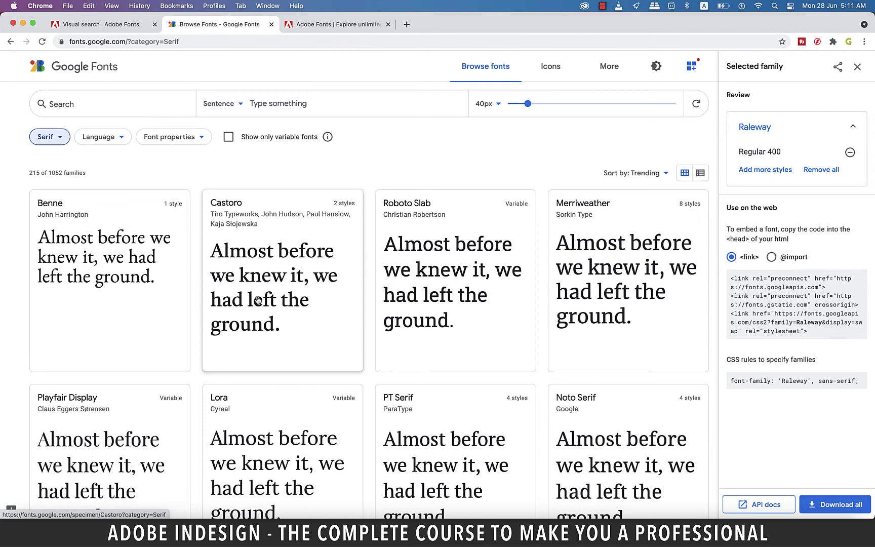
scroll(258, 300, "down", 5)
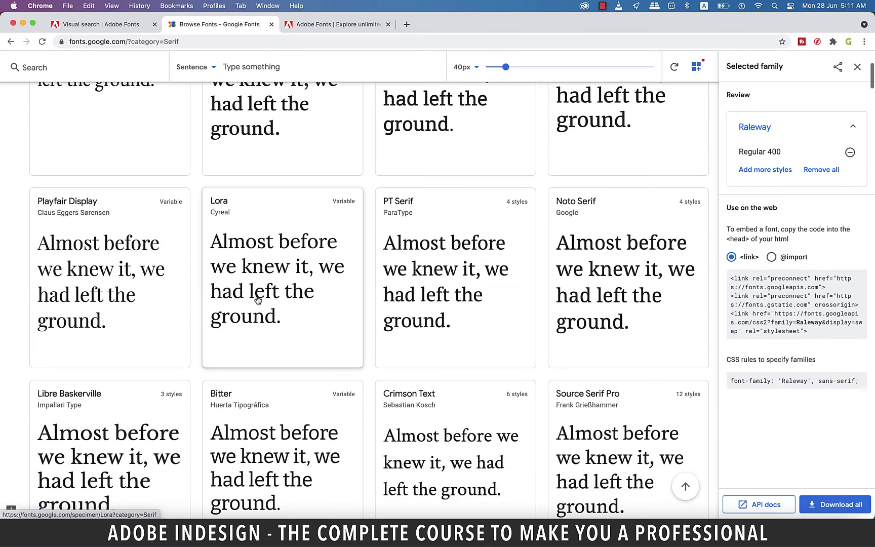
scroll(258, 299, "up", 5)
Step: Try the Thickness and Slant font-property filters, then turn both off again
left_click(169, 136)
left_click(150, 207)
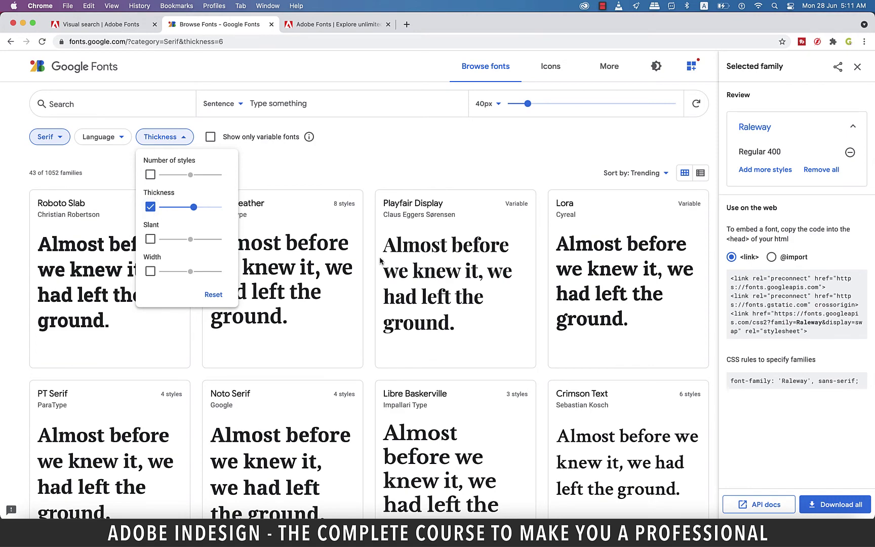
scroll(515, 288, "down", 4)
scroll(514, 289, "up", 5)
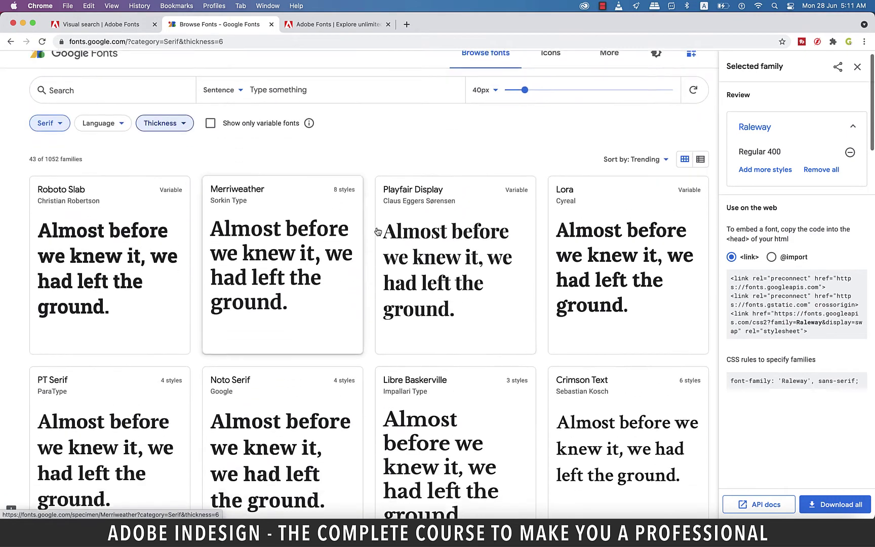
left_click(162, 137)
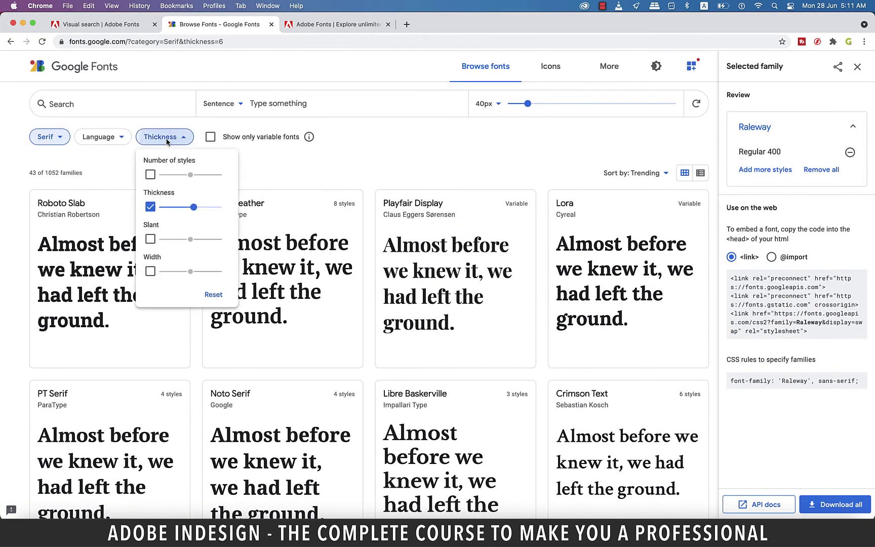
left_click(150, 207)
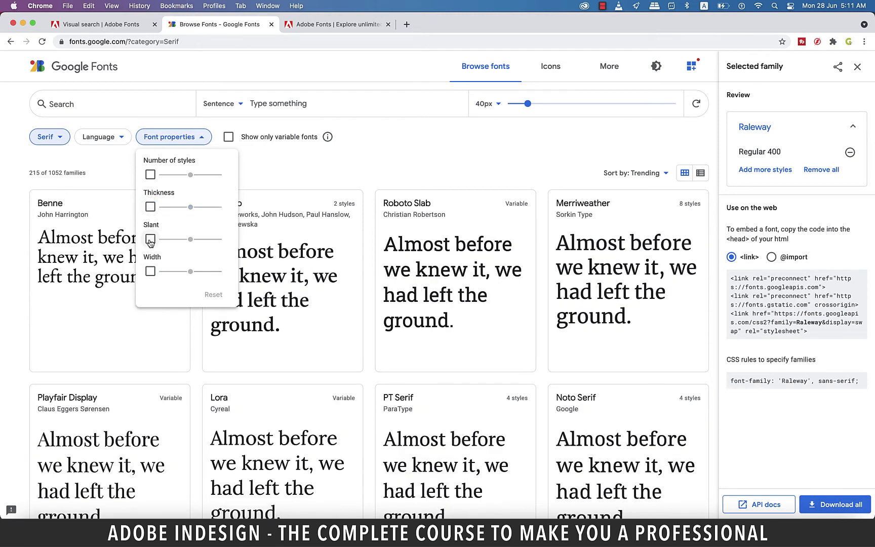
left_click(150, 239)
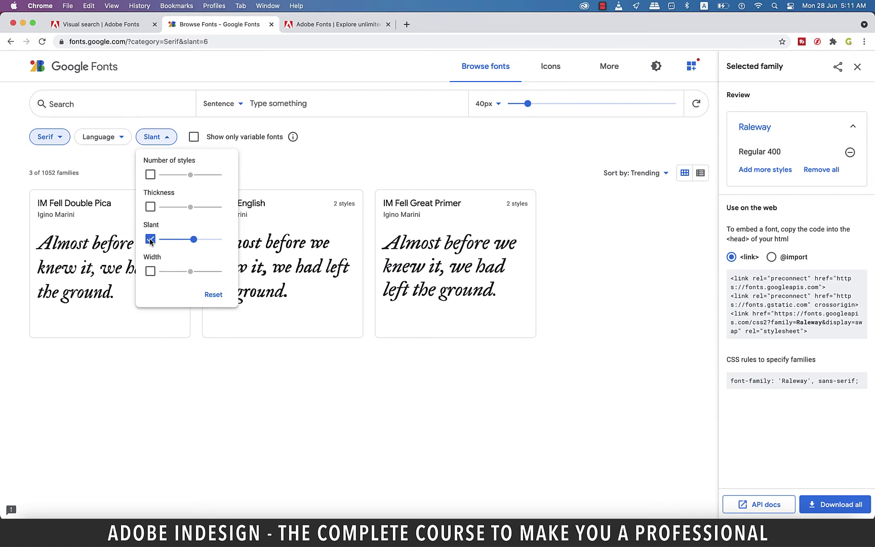
left_click(151, 239)
Step: Filter the Serif results by Width and Number of styles, narrowing to 32 families
left_click(150, 271)
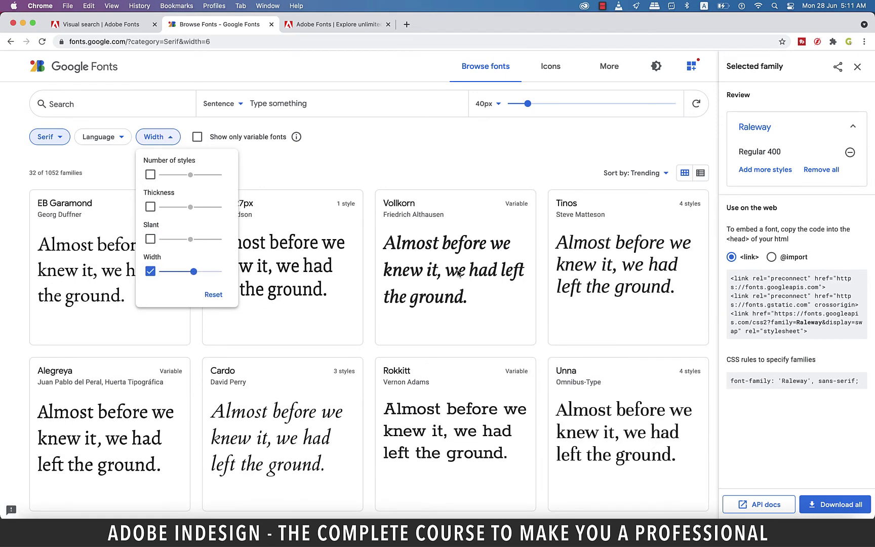
scroll(470, 275, "down", 3)
scroll(469, 275, "down", 1)
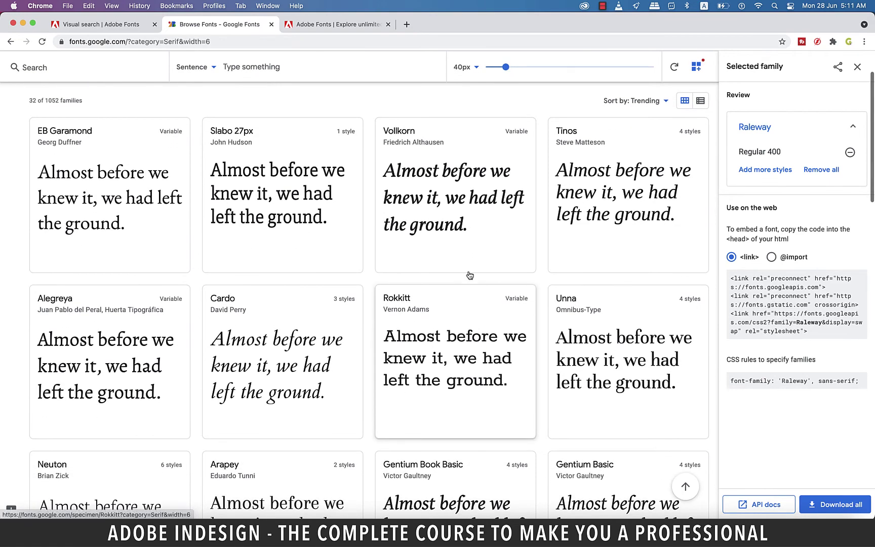
scroll(470, 275, "up", 4)
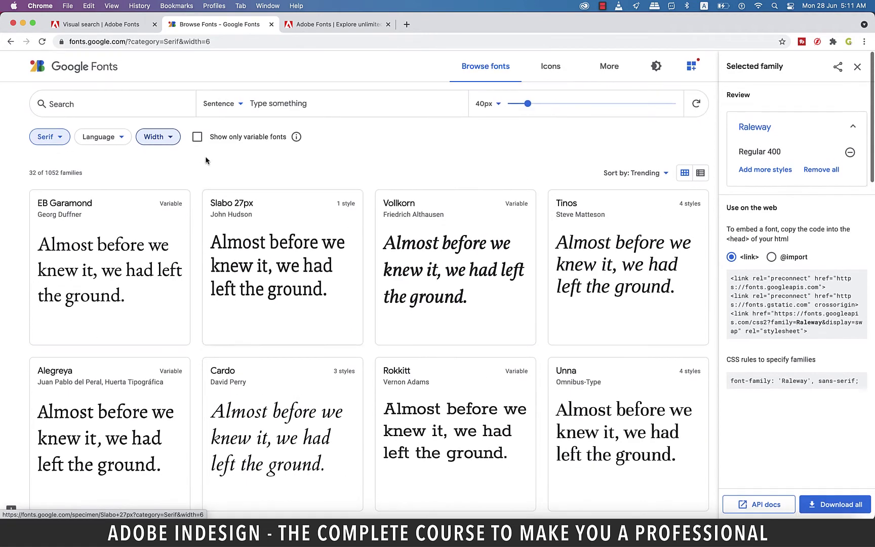
left_click(154, 137)
left_click(151, 174)
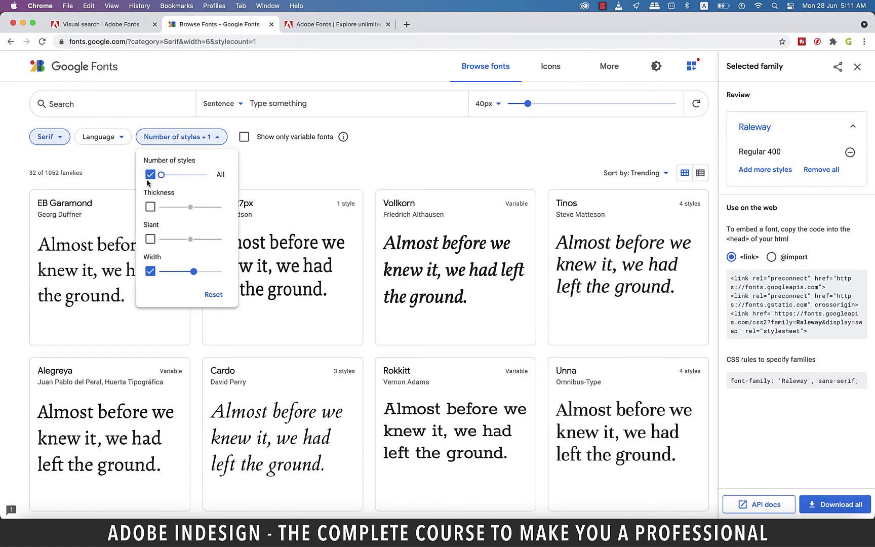
Step: Clear the Google Fonts property filters and set MyFonts to list only Free fonts
left_click(209, 295)
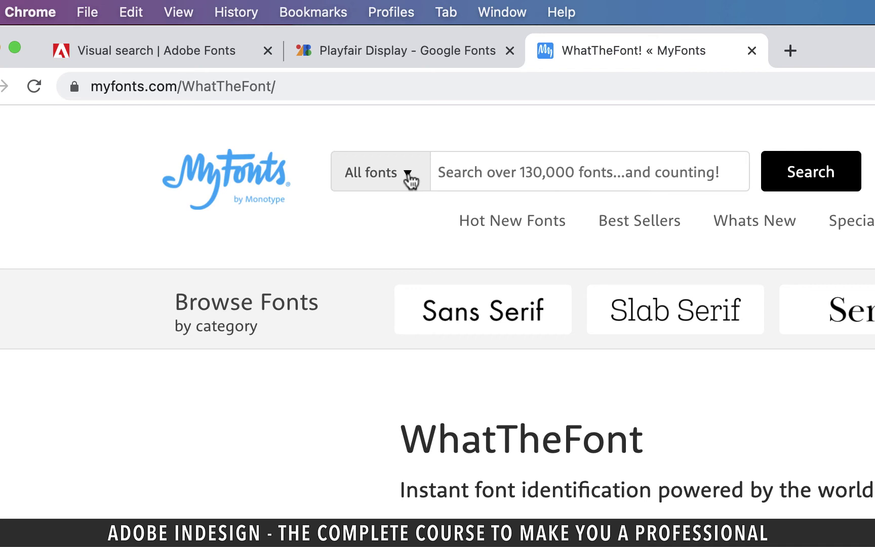
left_click(410, 180)
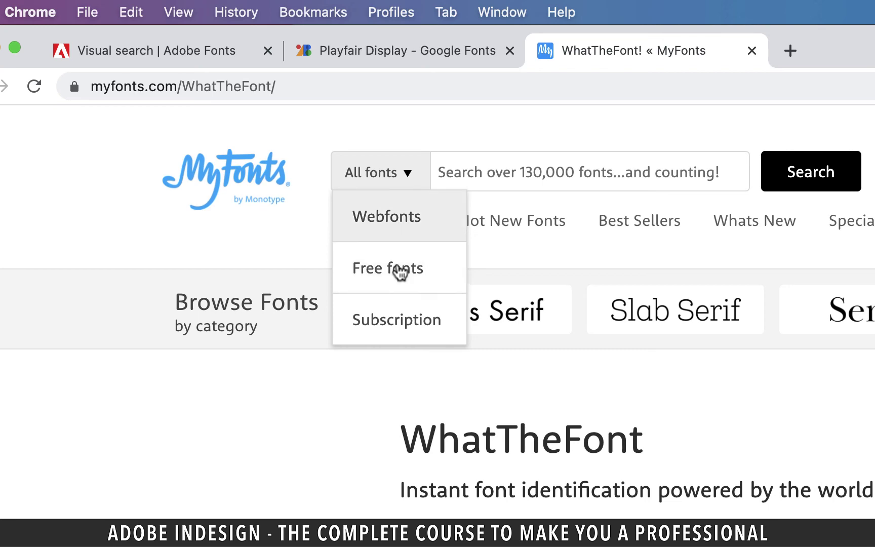
left_click(397, 270)
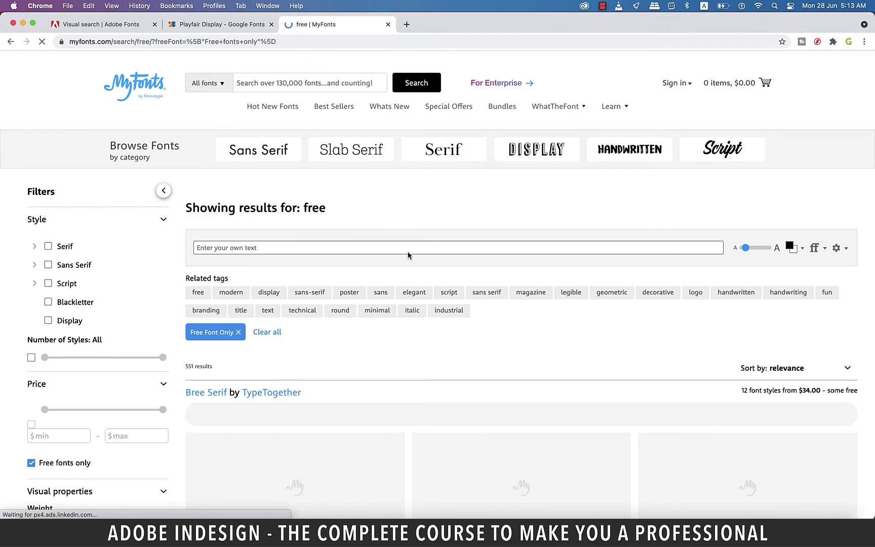
scroll(554, 352, "down", 6)
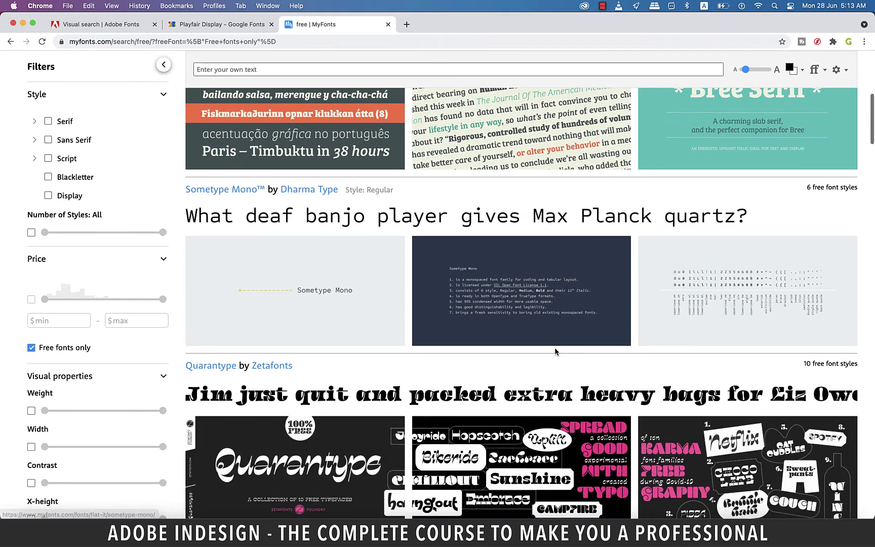
Step: Open the Quarantype family page and view Buying Choices for the Hangout style
left_click(511, 357)
scroll(511, 357, "down", 5)
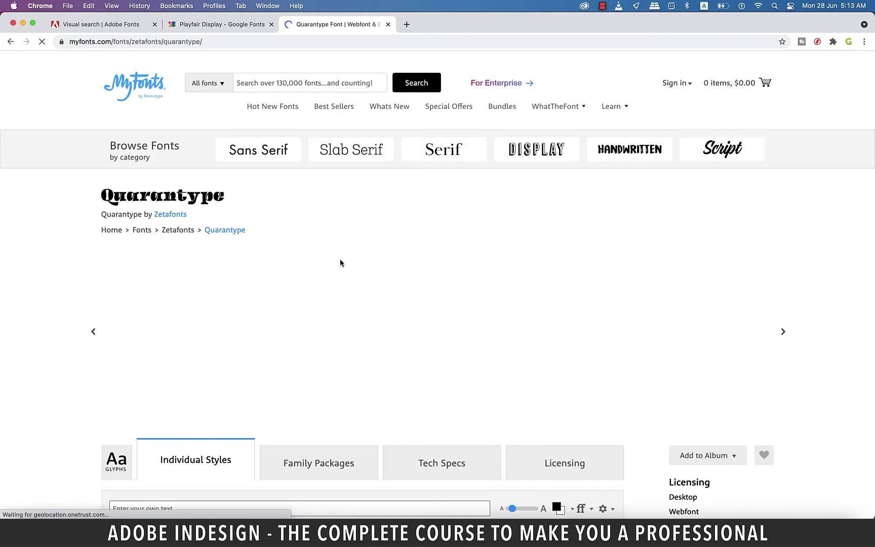
scroll(340, 258, "down", 15)
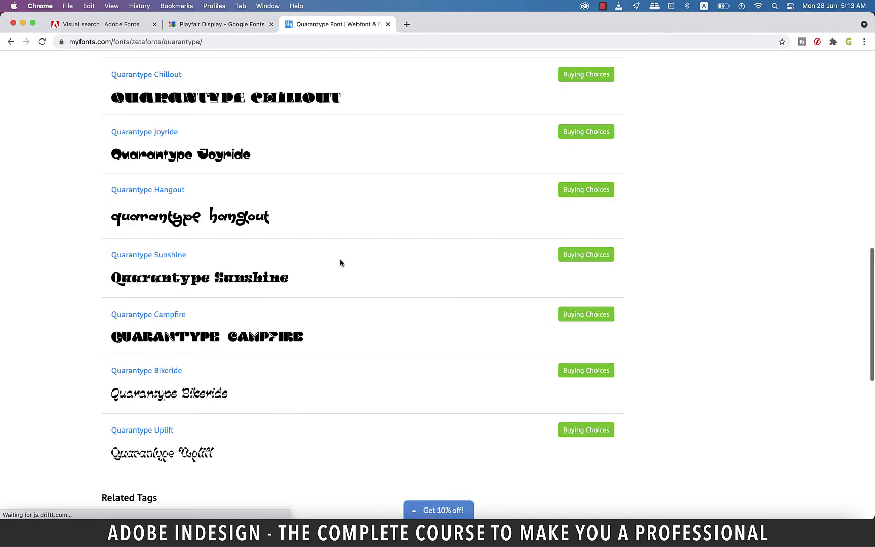
scroll(340, 260, "up", 6)
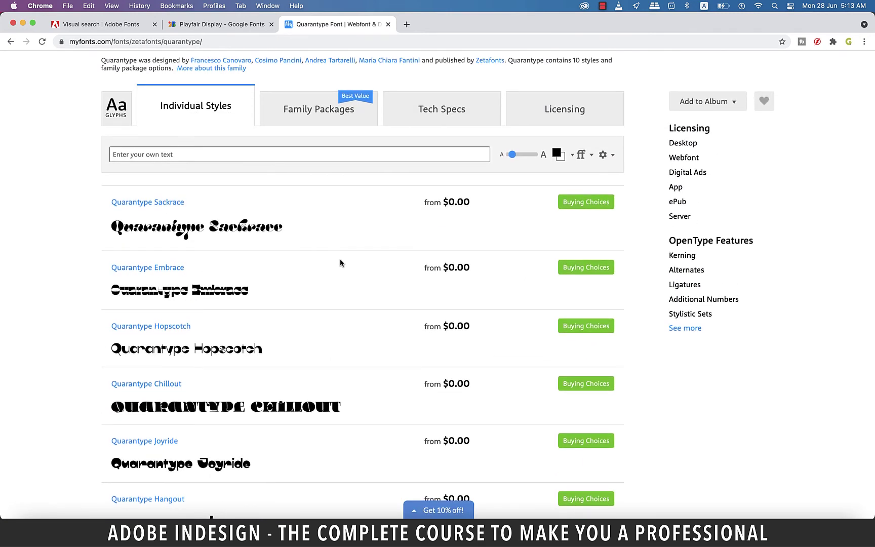
scroll(590, 148, "down", 7)
left_click(593, 148)
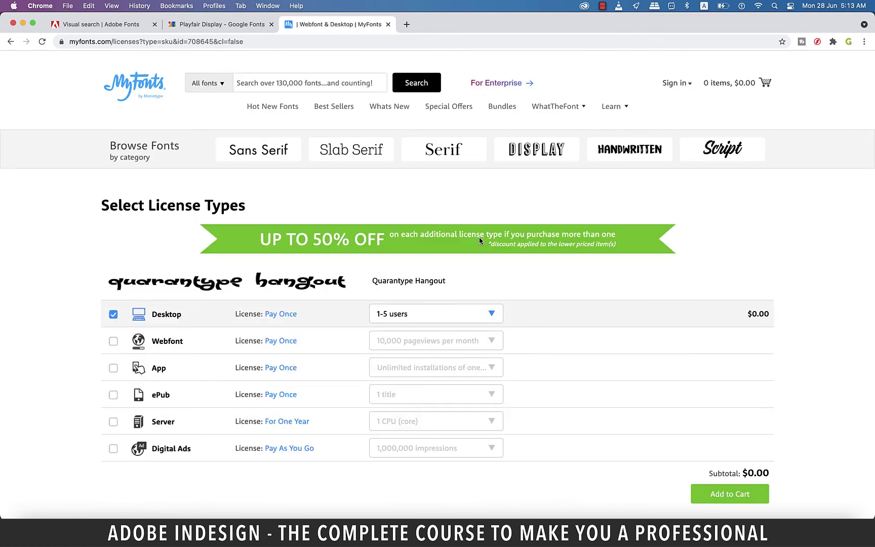
Step: Add Quarantype Hangout's $0.00 Desktop licence to the cart and proceed to checkout sign-in
scroll(484, 238, "down", 2)
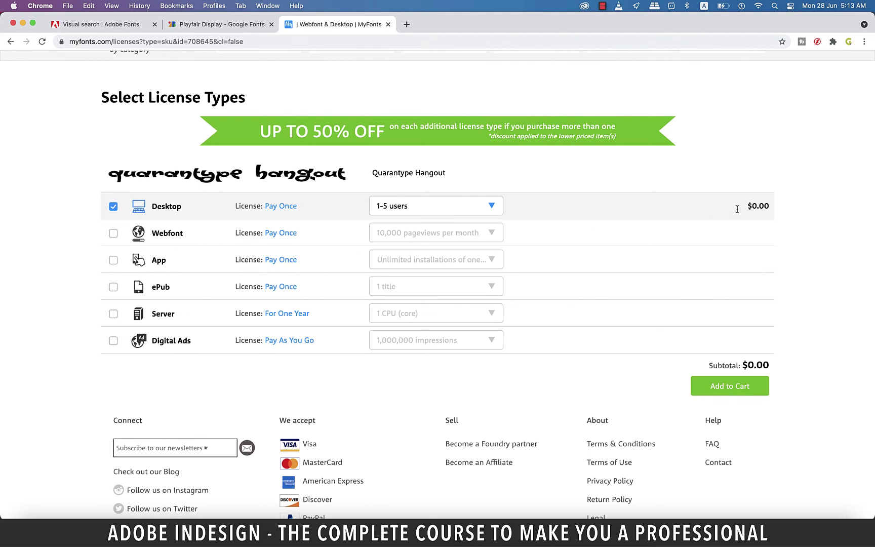
left_click_drag(768, 205, 738, 206)
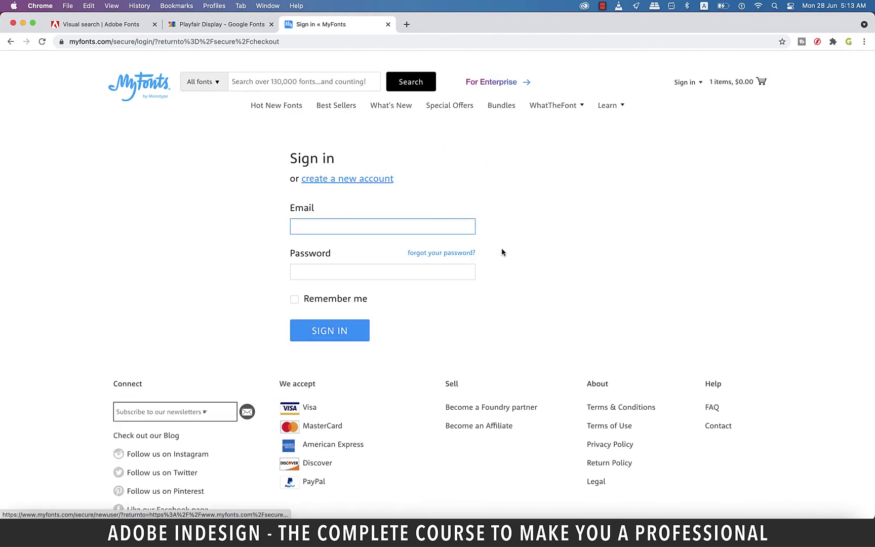
left_click(367, 188)
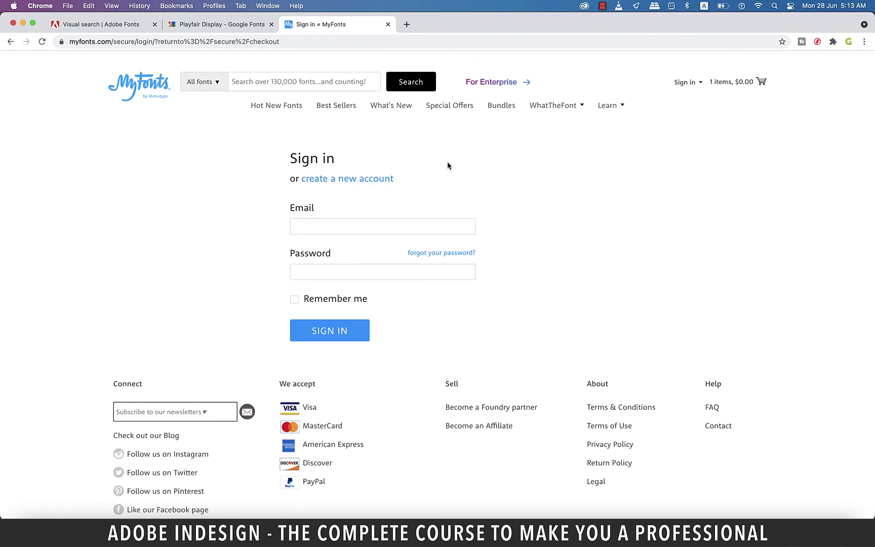